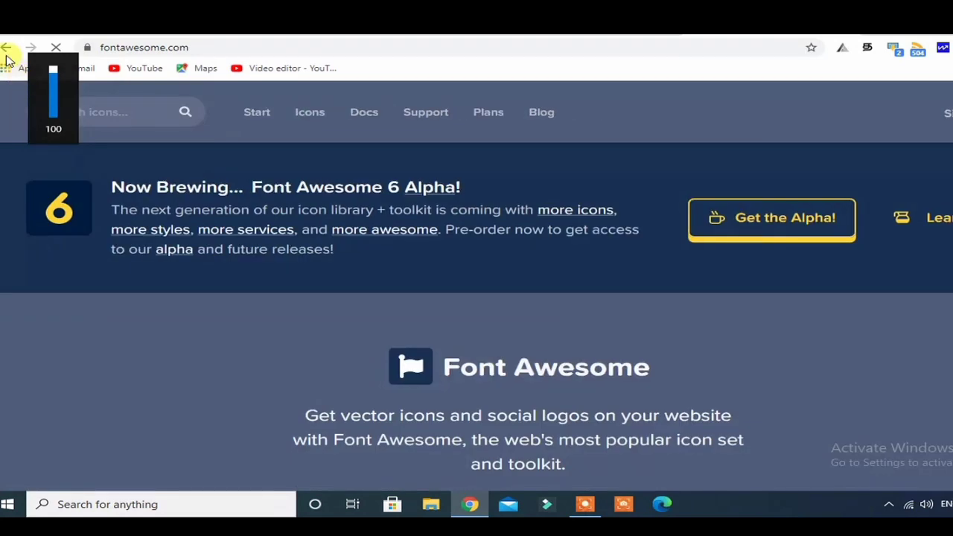
Return to the 'font awesome' Google search results
scroll(560, 276, down, 1)
scroll(560, 275, down, 3)
scroll(230, 219, up, 4)
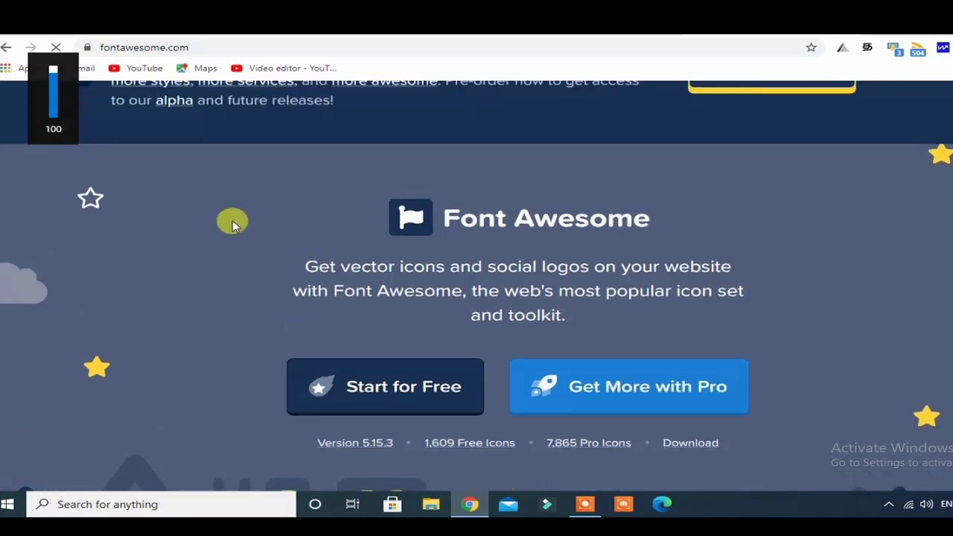
click(6, 47)
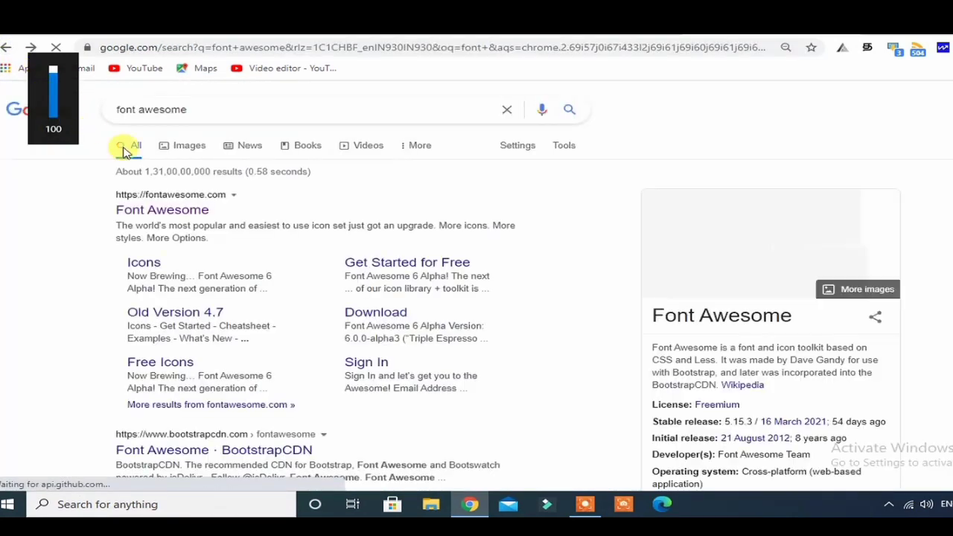
Change the search query to 'font generator' and run the search
drag(195, 110, 149, 104)
click(140, 108)
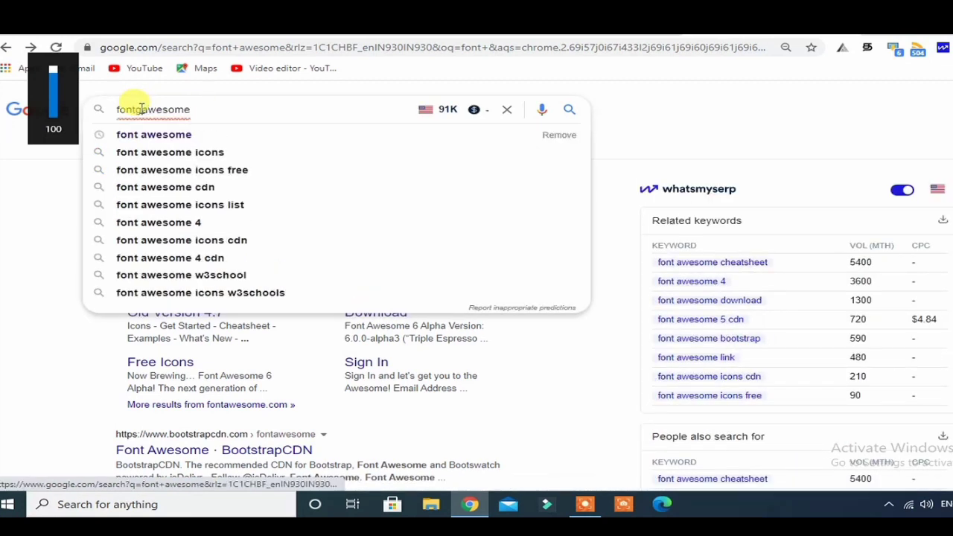
key(BackSpace)
text(g)
drag(201, 110, 136, 111)
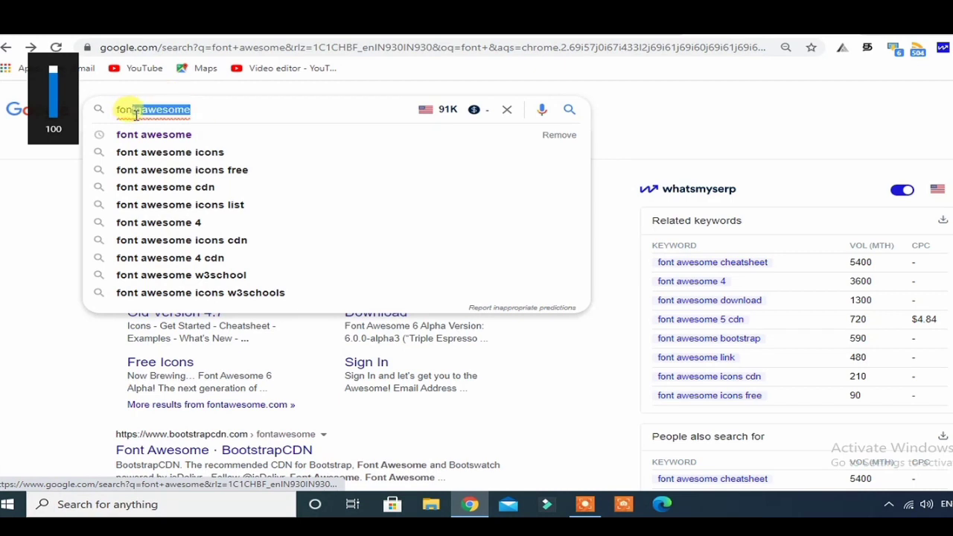
key(BackSpace)
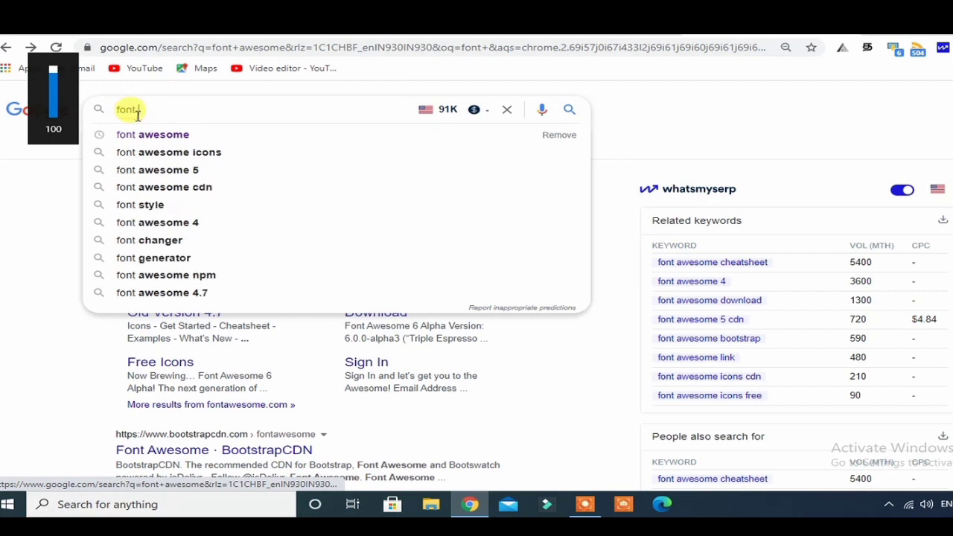
text(gener)
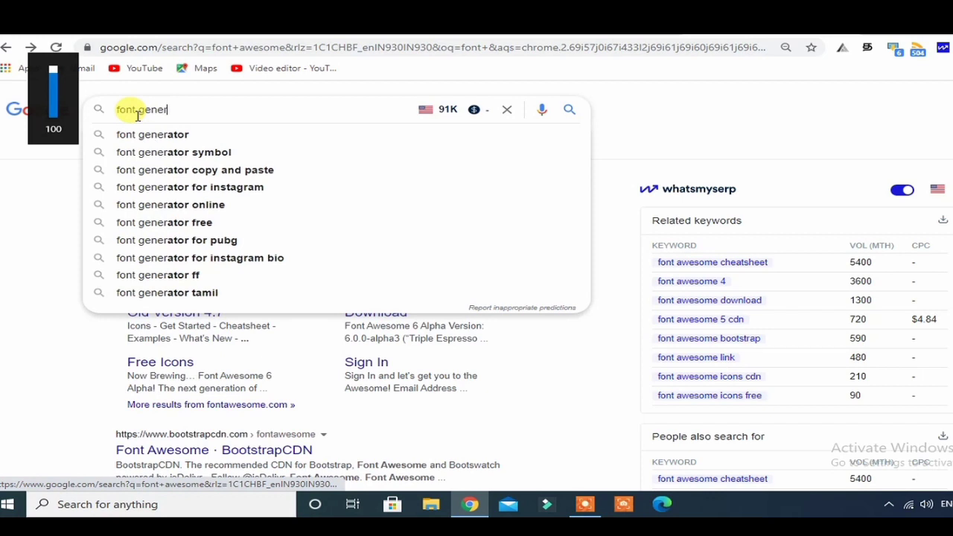
text(ator)
key(Return)
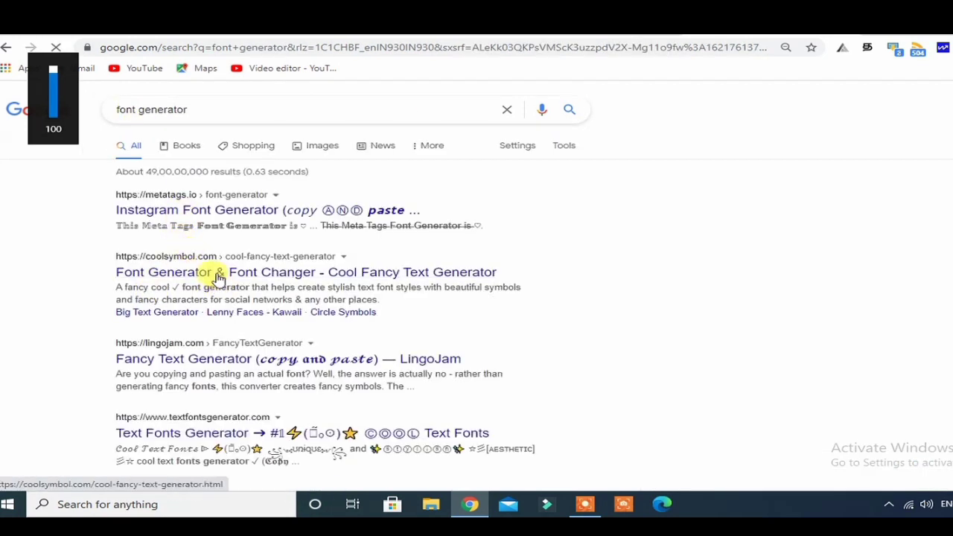
Open the coolsymbol.com Font Generator and enter 'tamilandroidtherapy' as the text to convert
click(217, 276)
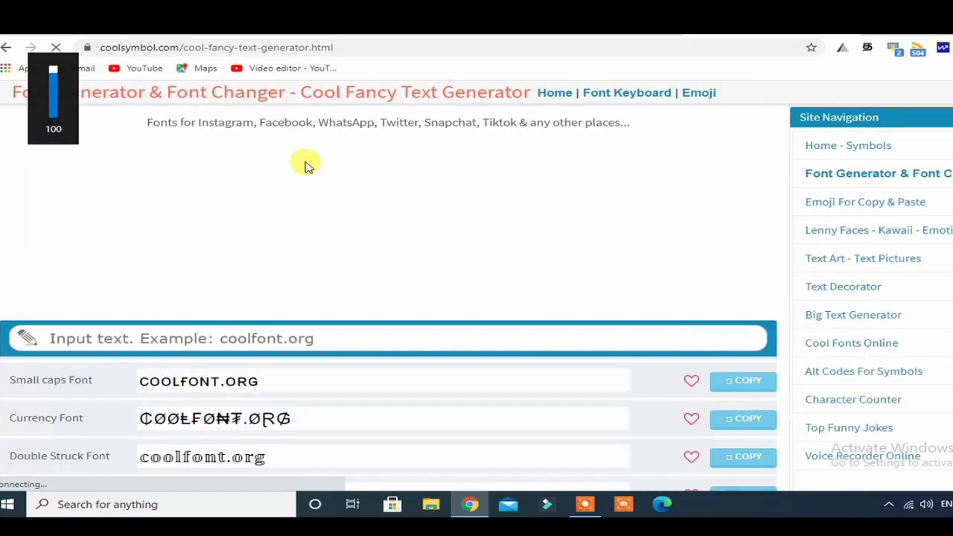
scroll(286, 216, down, 2)
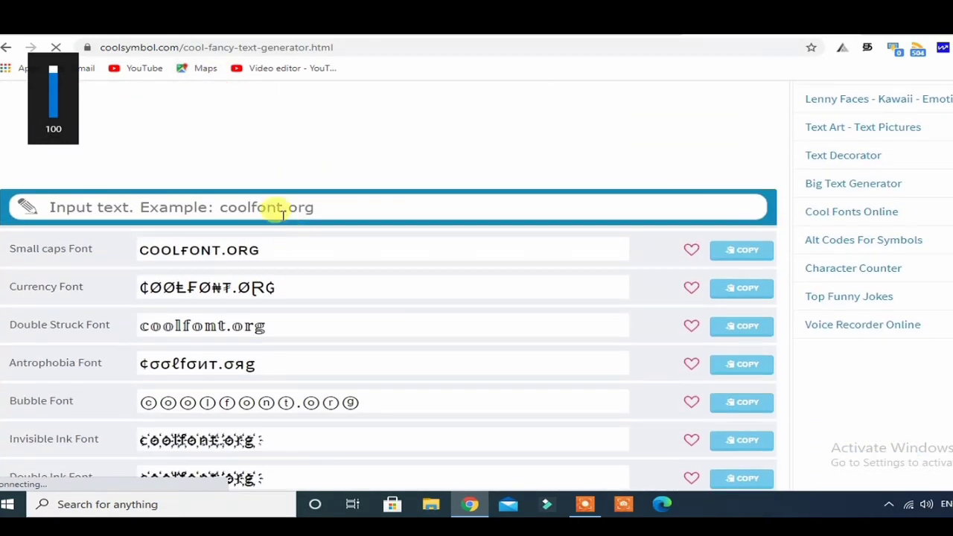
click(283, 209)
text(ta)
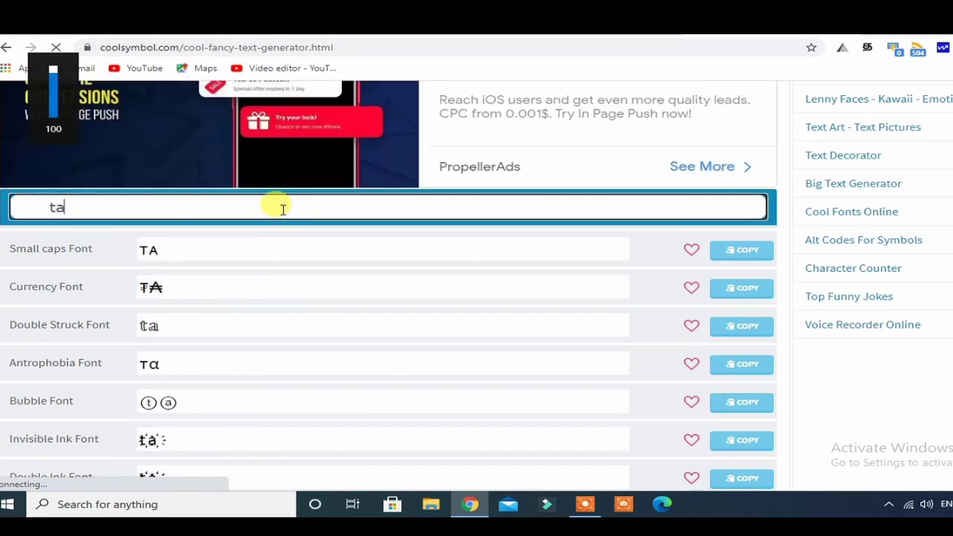
text(mila)
text(nd)
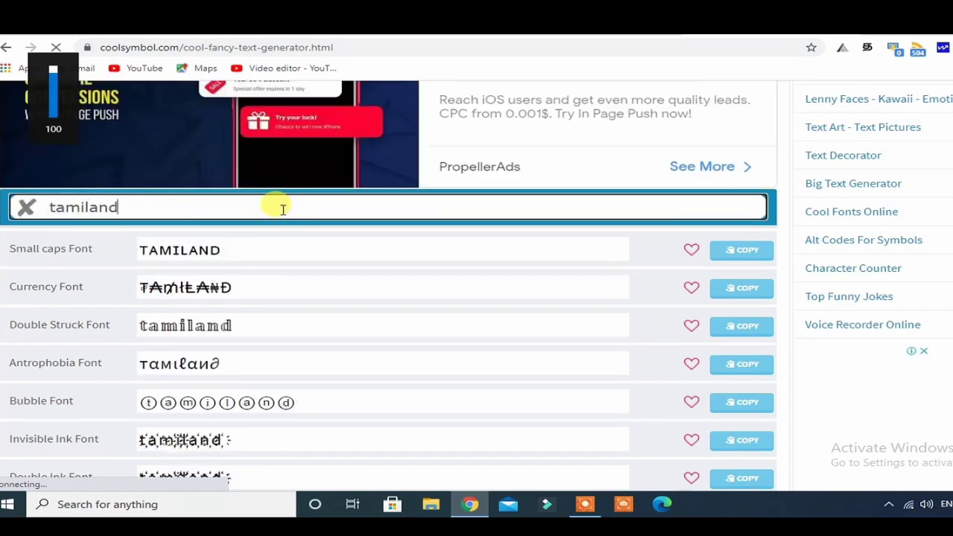
text(roidtherapy)
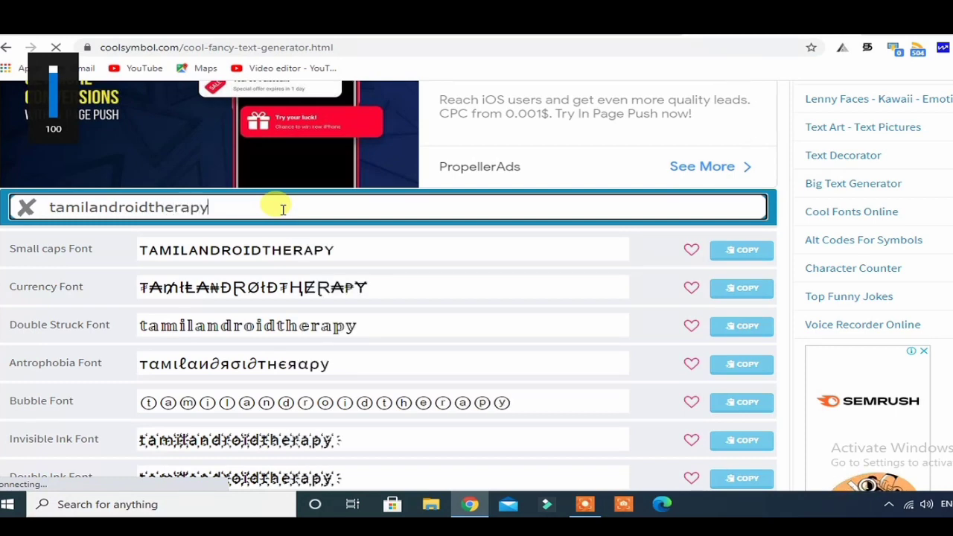
Browse the fancy font previews of 'tamilandroidtherapy'
scroll(440, 293, down, 2)
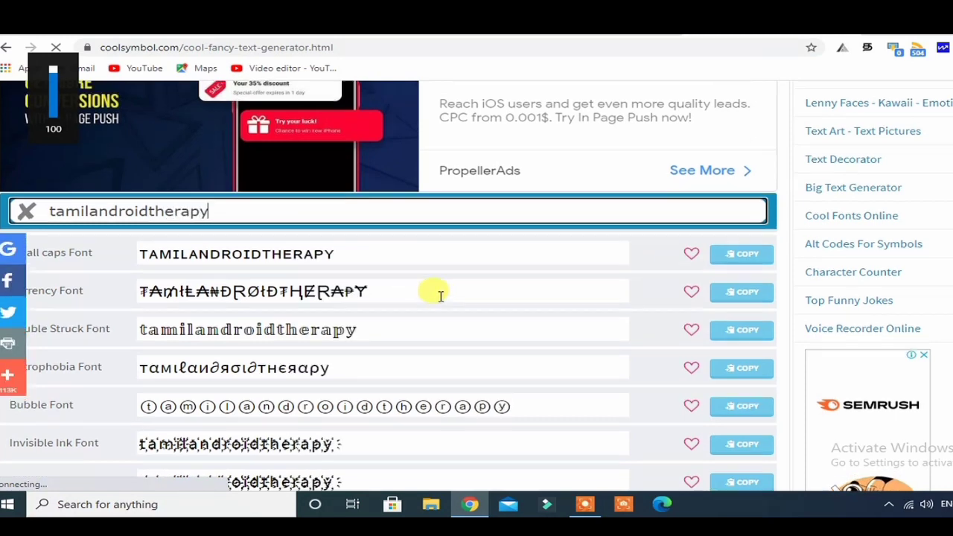
scroll(444, 296, down, 3)
scroll(445, 297, up, 3)
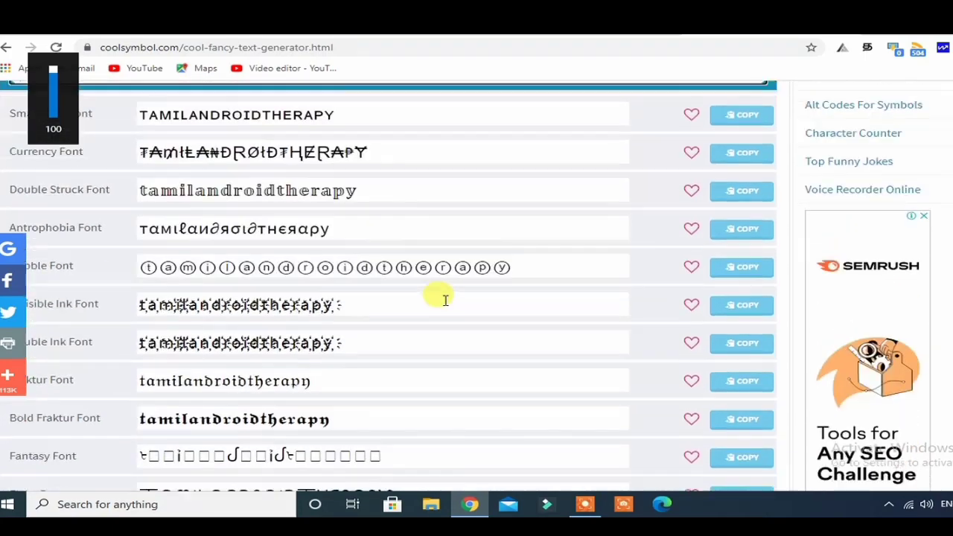
scroll(444, 297, up, 3)
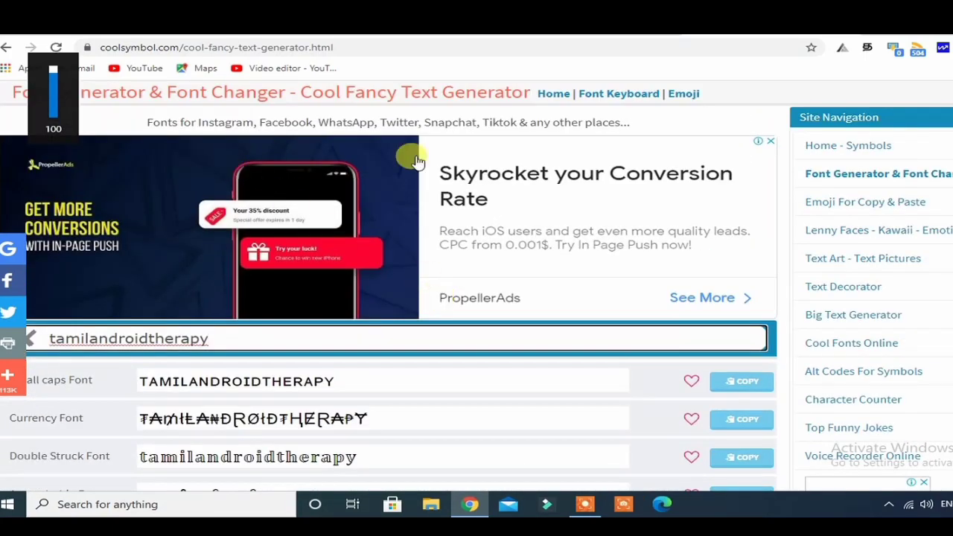
scroll(470, 204, down, 15)
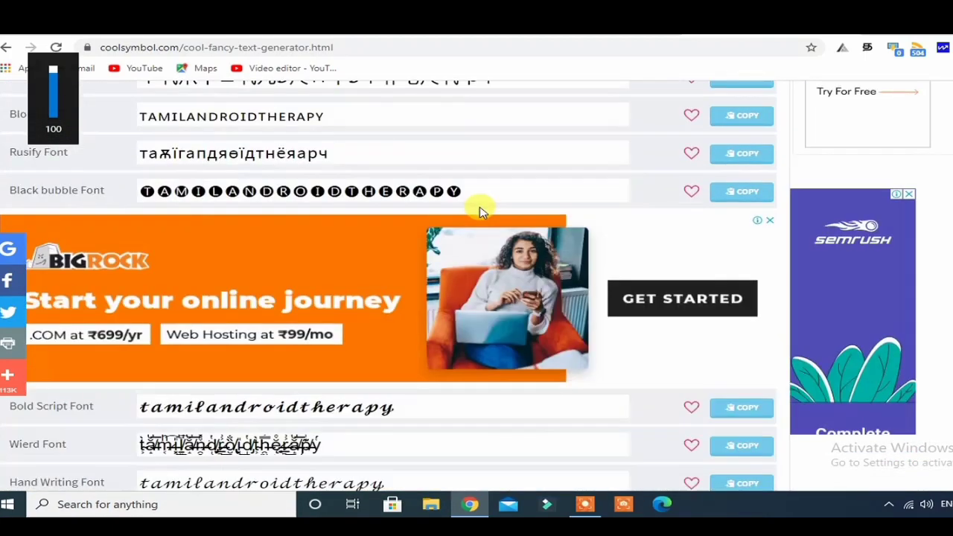
scroll(404, 219, up, 3)
scroll(708, 365, down, 10)
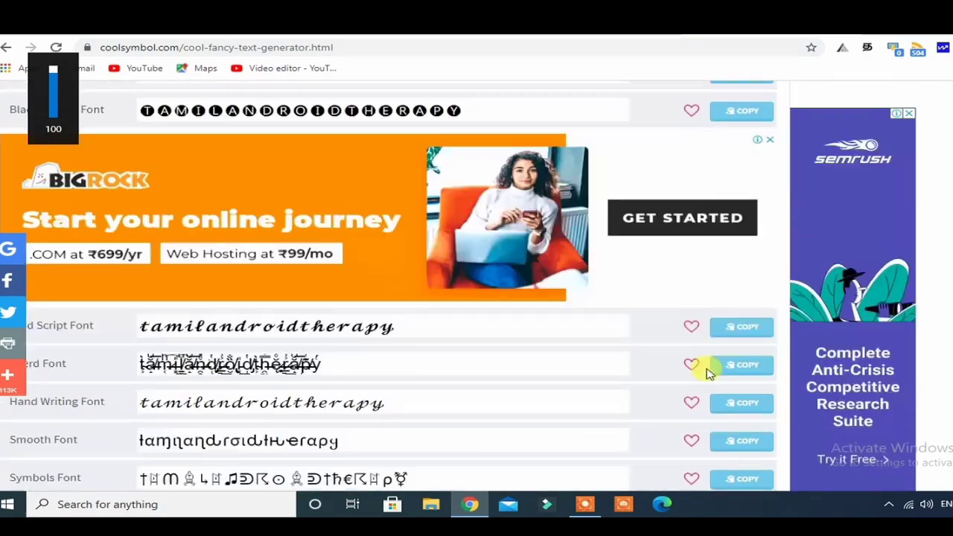
scroll(545, 447, down, 20)
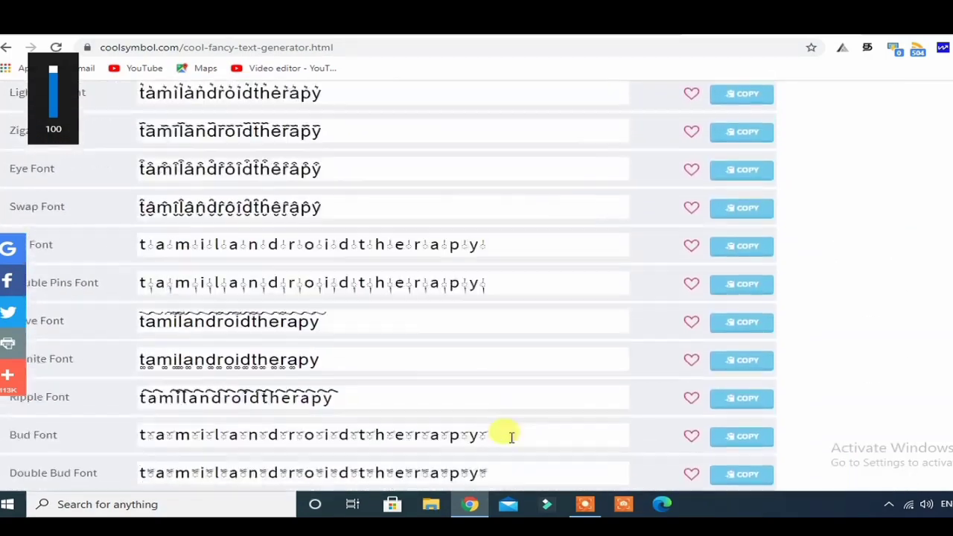
scroll(569, 428, down, 10)
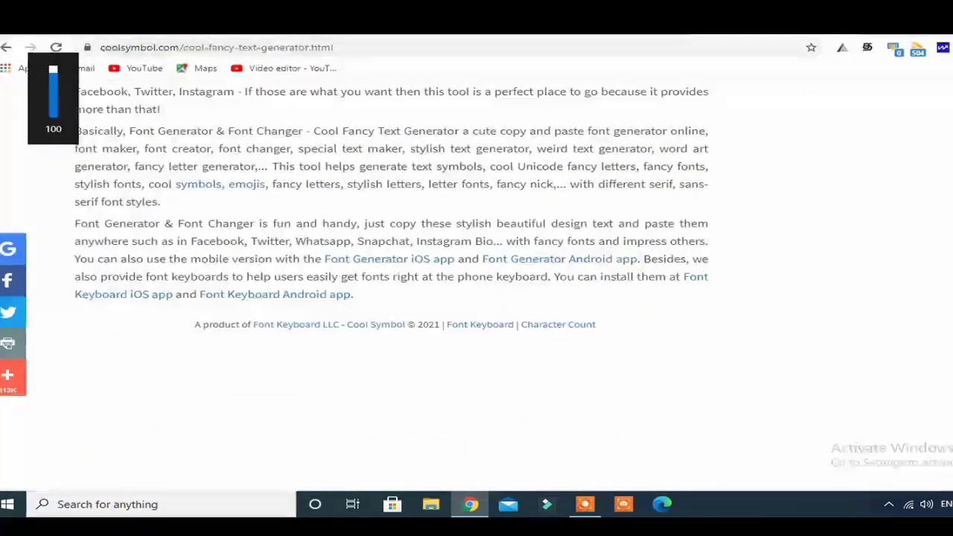
scroll(569, 428, up, 10)
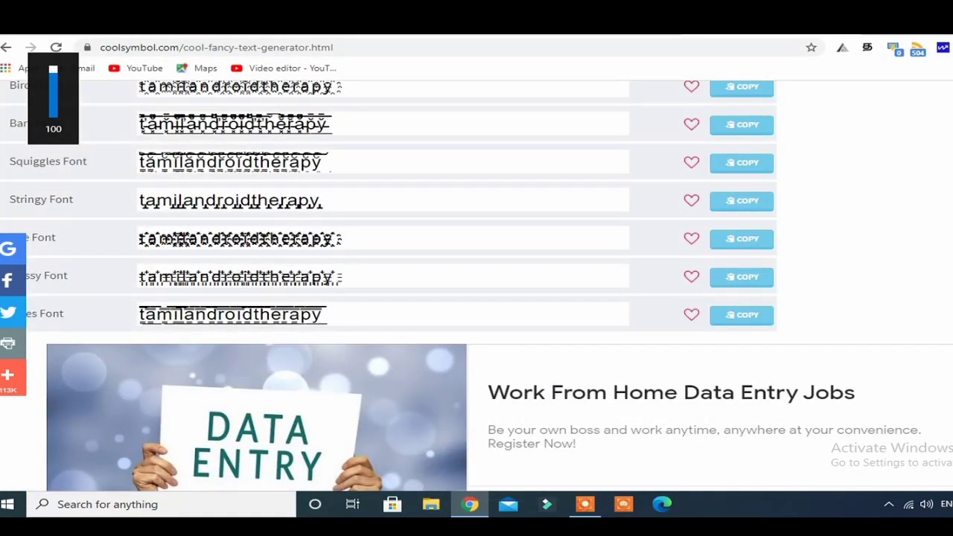
scroll(477, 282, down, 5)
scroll(476, 283, up, 20)
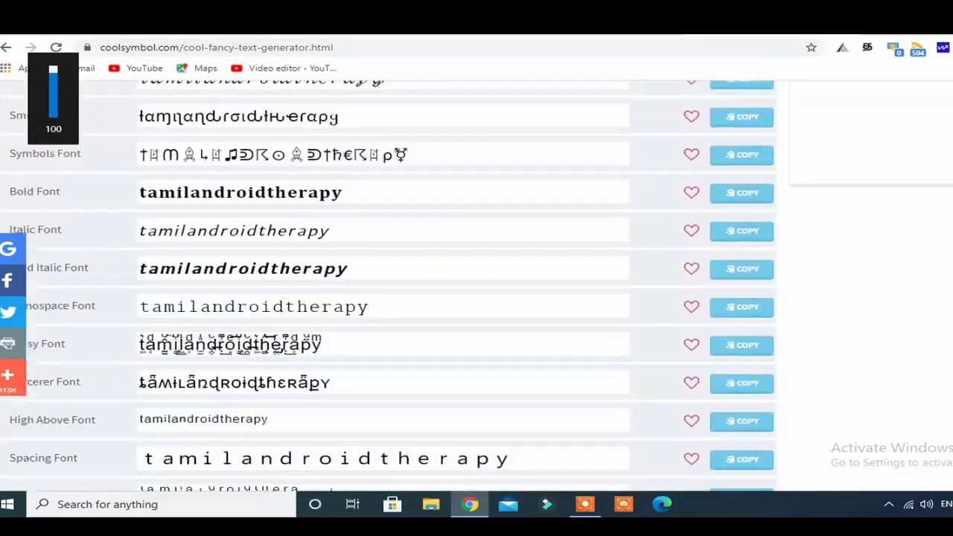
scroll(477, 283, up, 15)
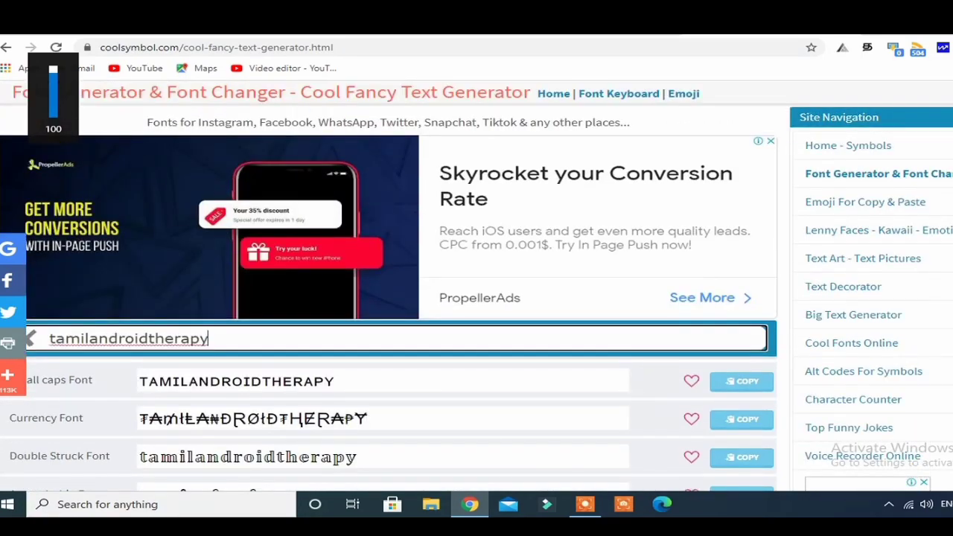
scroll(603, 304, down, 9)
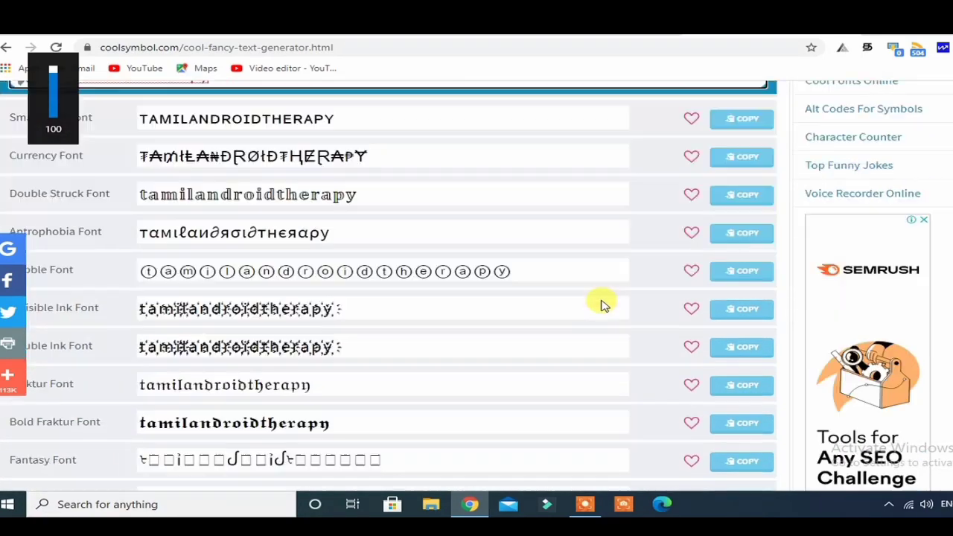
scroll(537, 308, up, 4)
scroll(535, 305, up, 8)
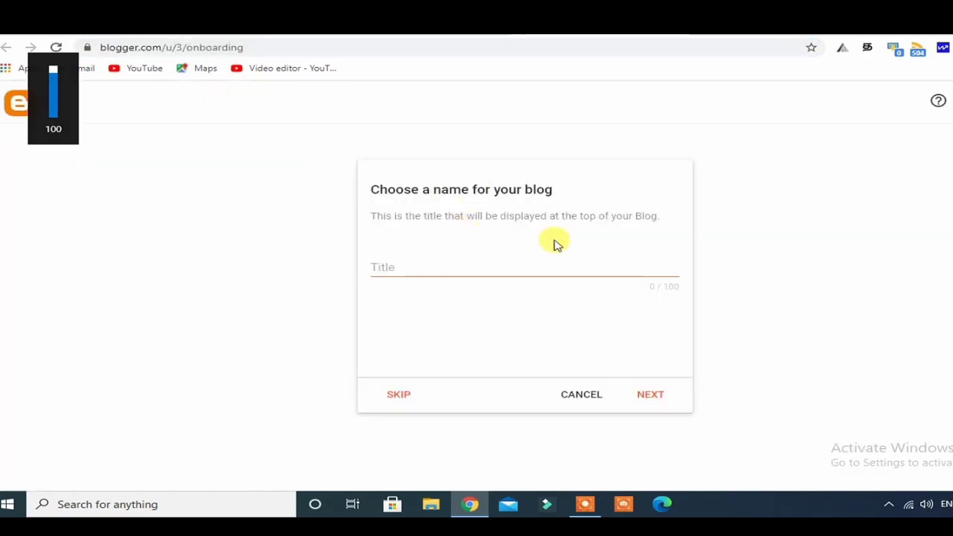
Create the blog titled FontChanger at fontcreatorofficial with display name Font Creator
click(383, 269)
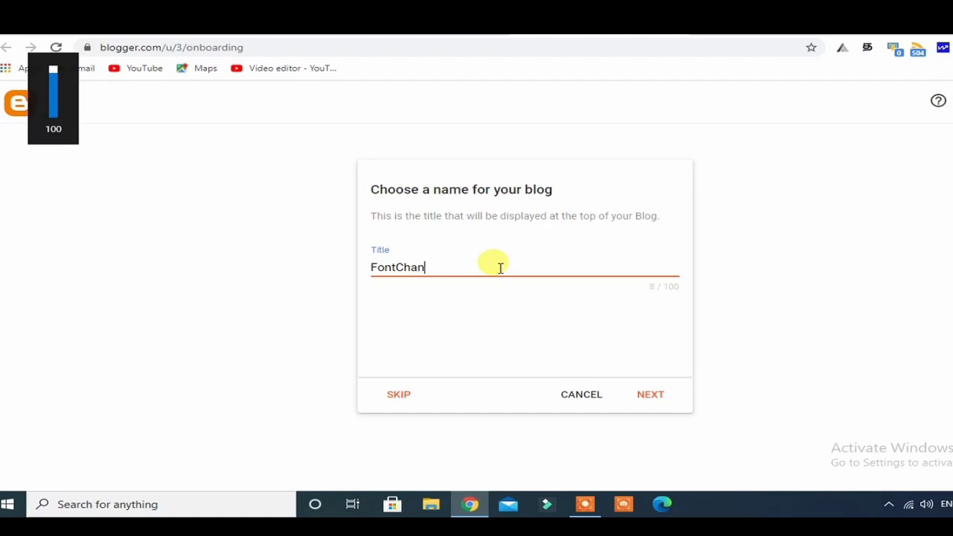
click(658, 394)
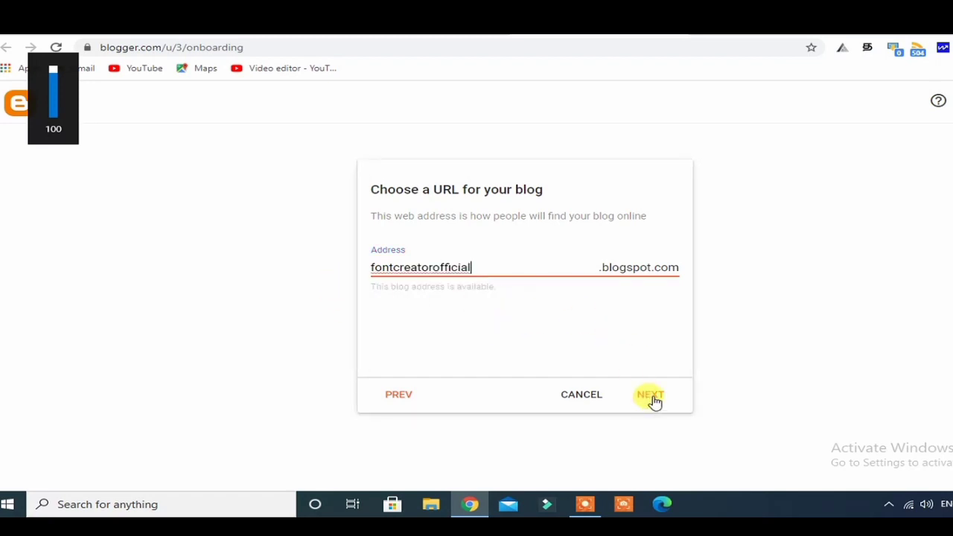
click(651, 396)
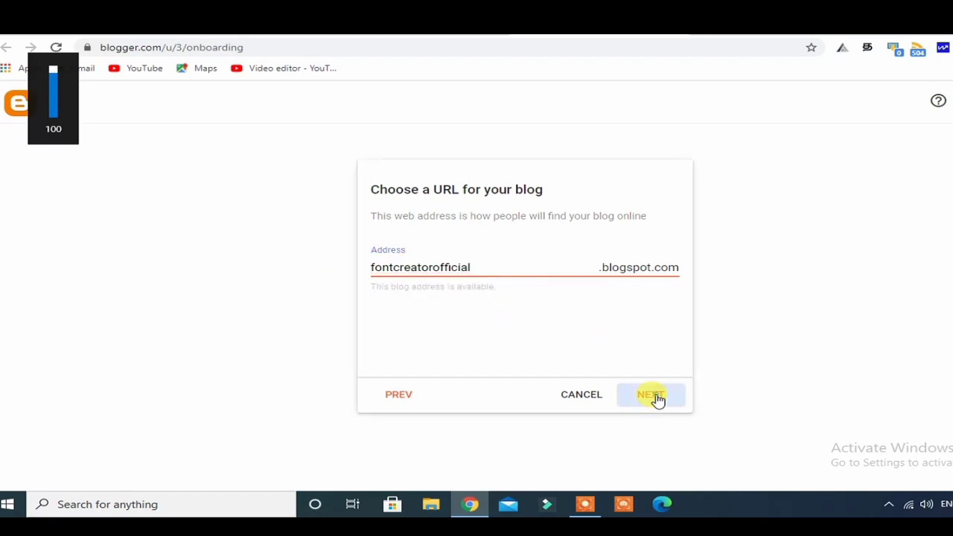
click(481, 264)
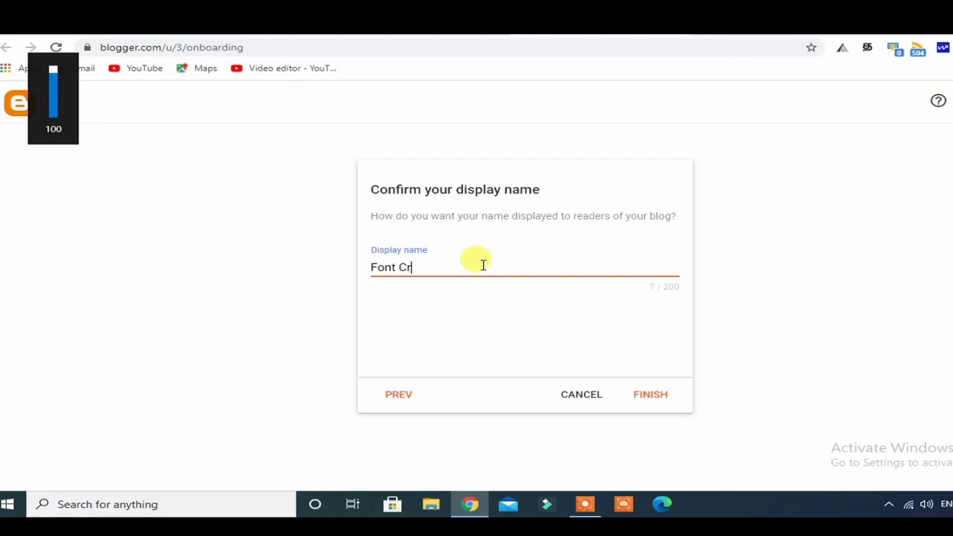
click(658, 399)
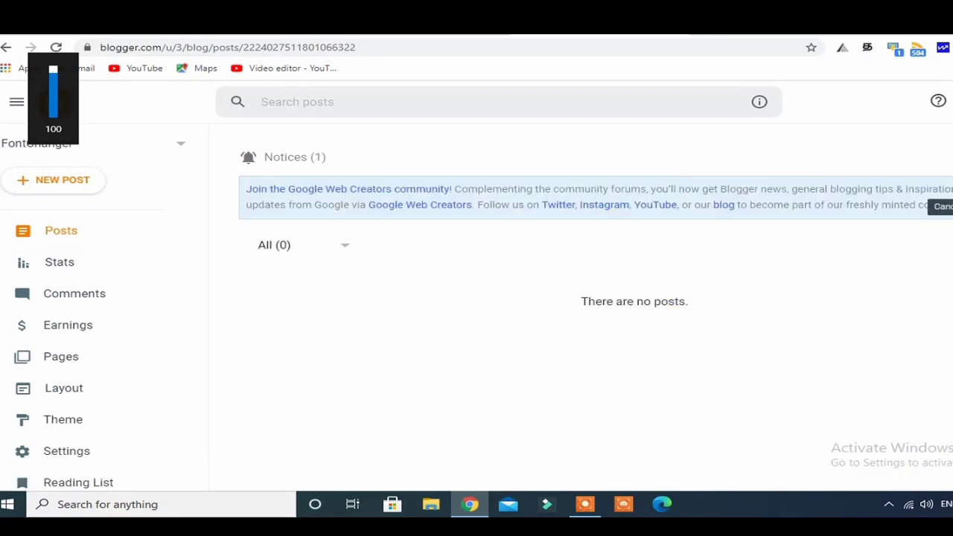
Go to the blog's Theme page and reload it
scroll(70, 410, down, 2)
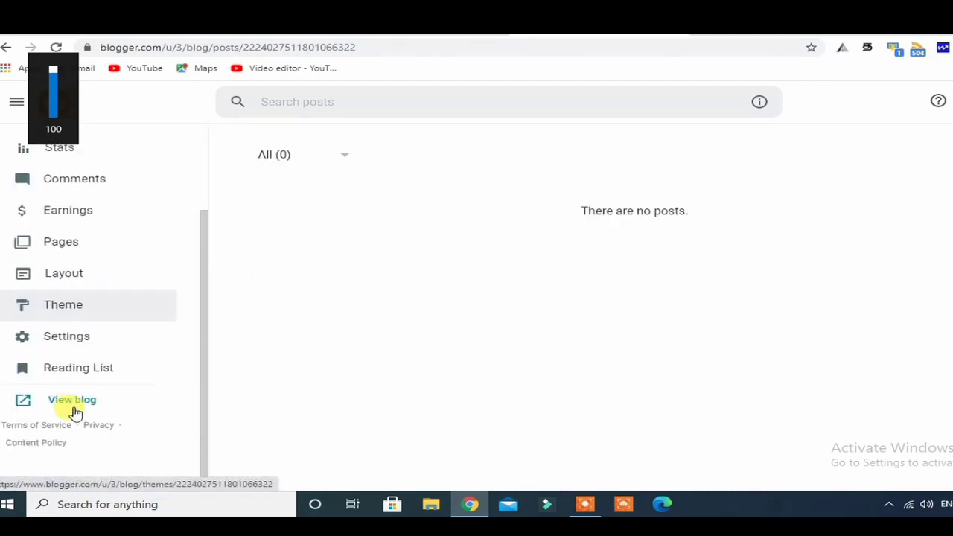
click(82, 344)
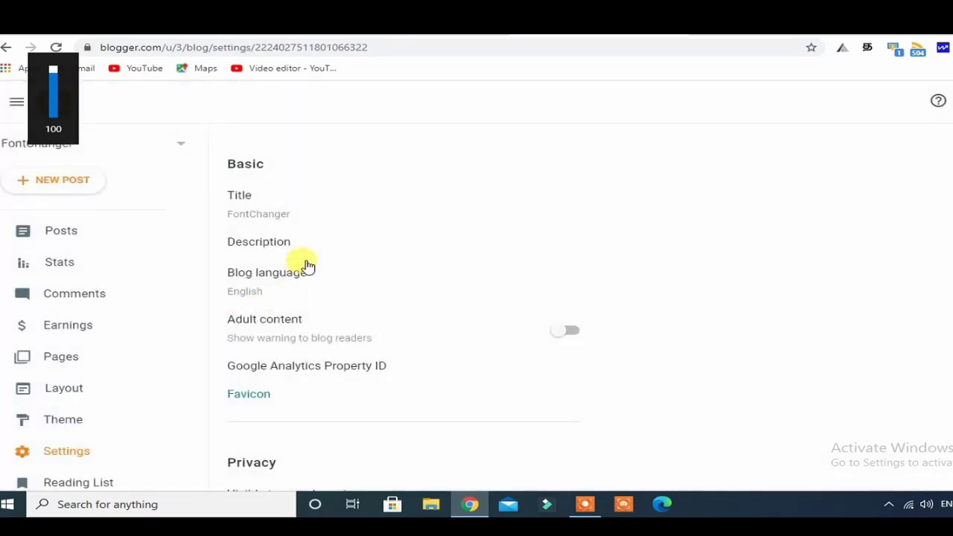
click(66, 418)
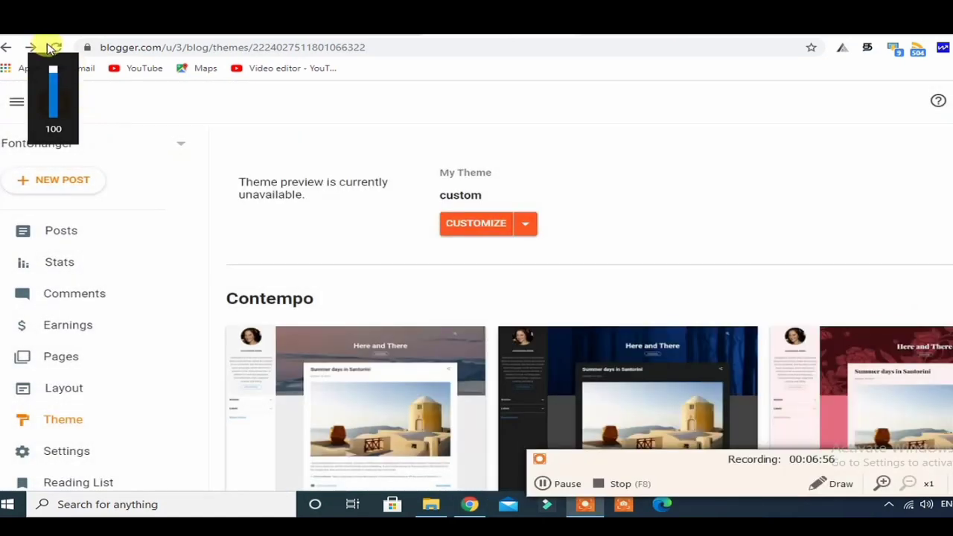
click(54, 49)
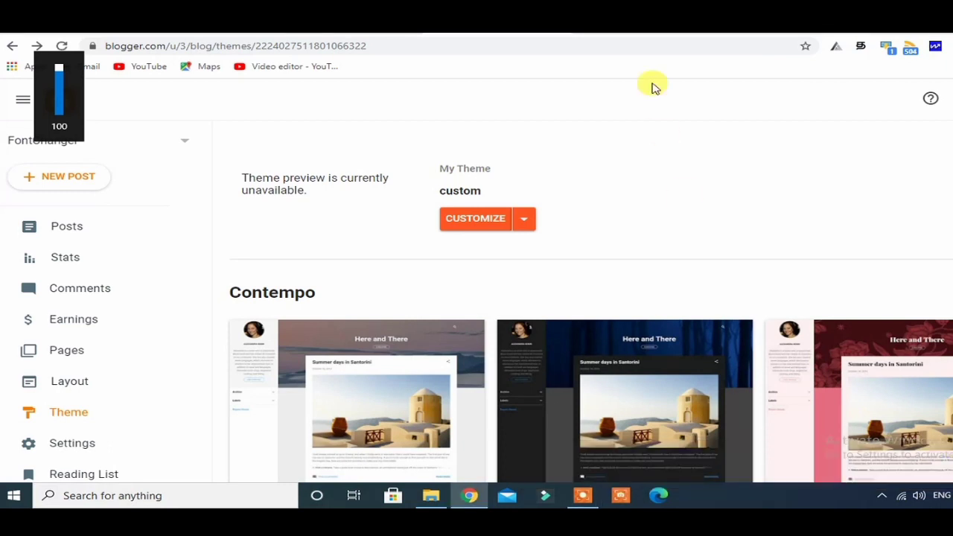
Switch to the first-generation Classic theme without a backup and open Edit HTML
click(525, 220)
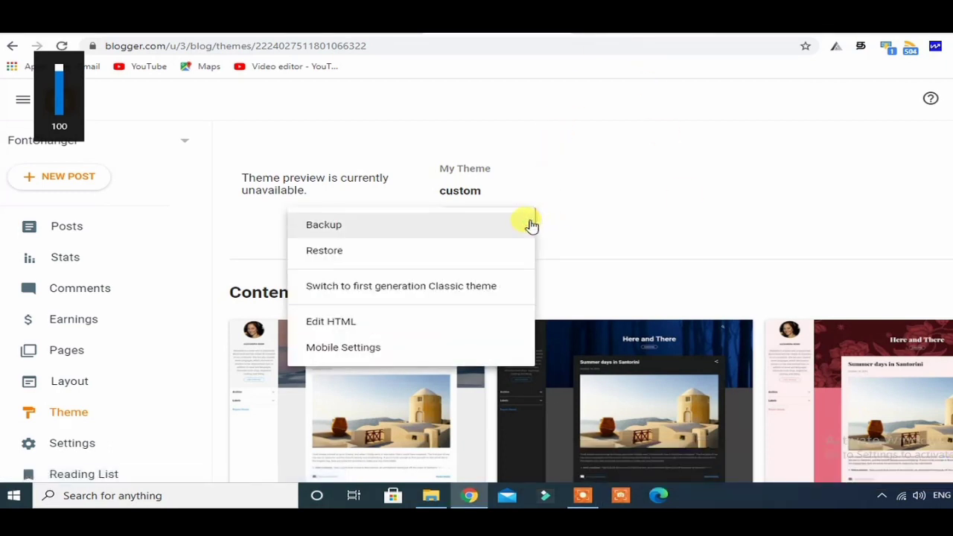
click(410, 291)
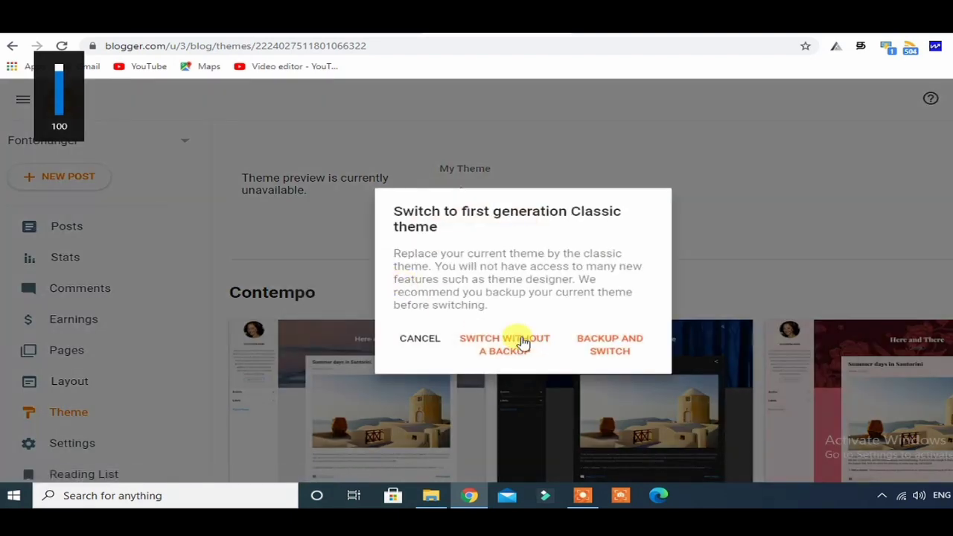
click(524, 340)
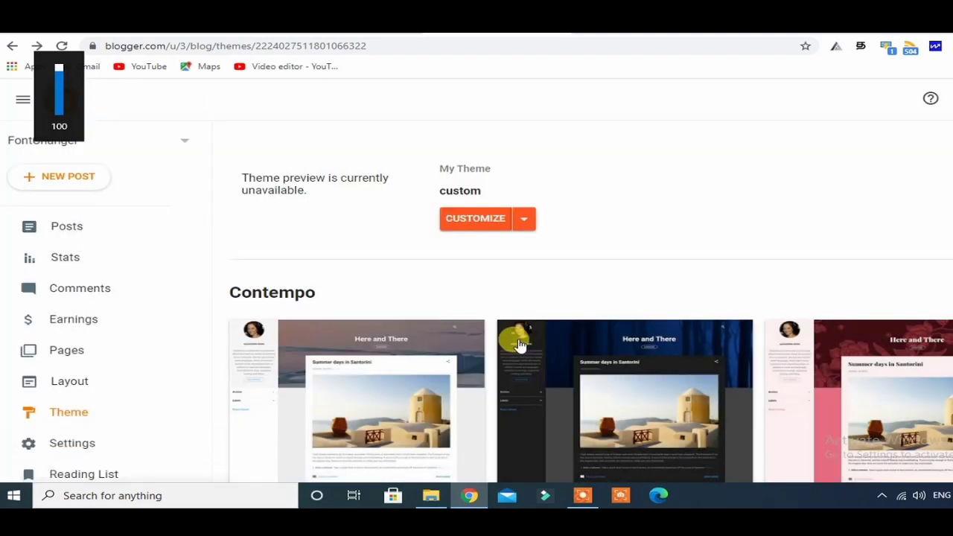
click(279, 221)
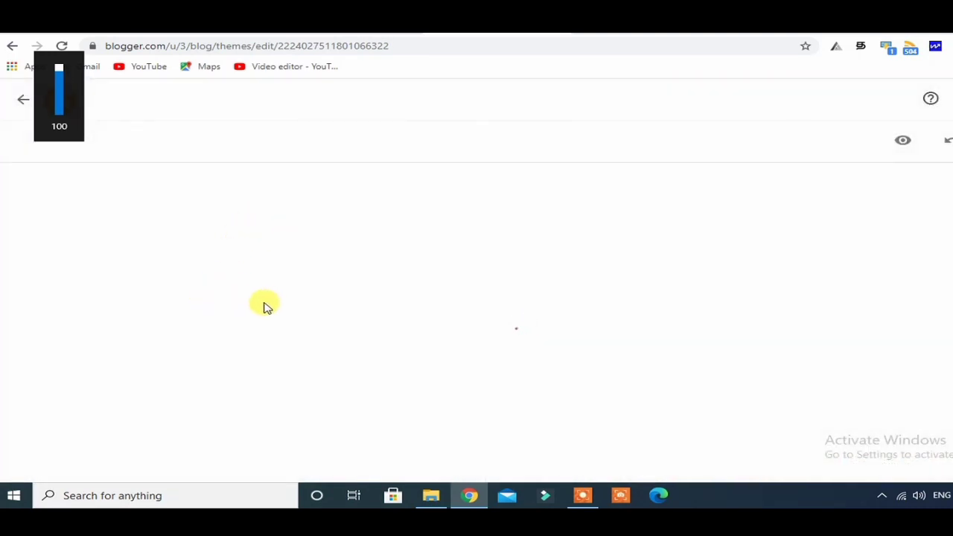
Replace all theme HTML with the pasted Fancy Font Generator code and leave the editor
click(132, 266)
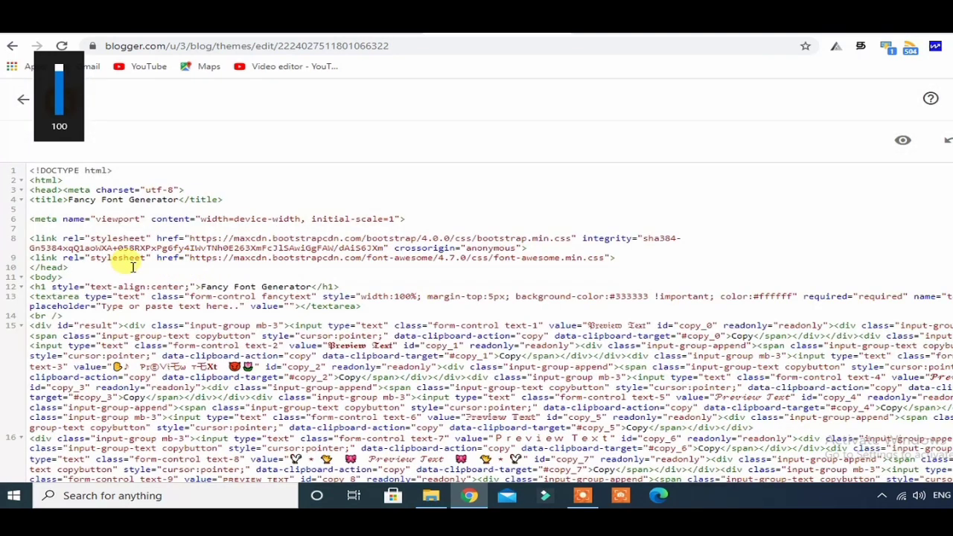
key(ctrl+a)
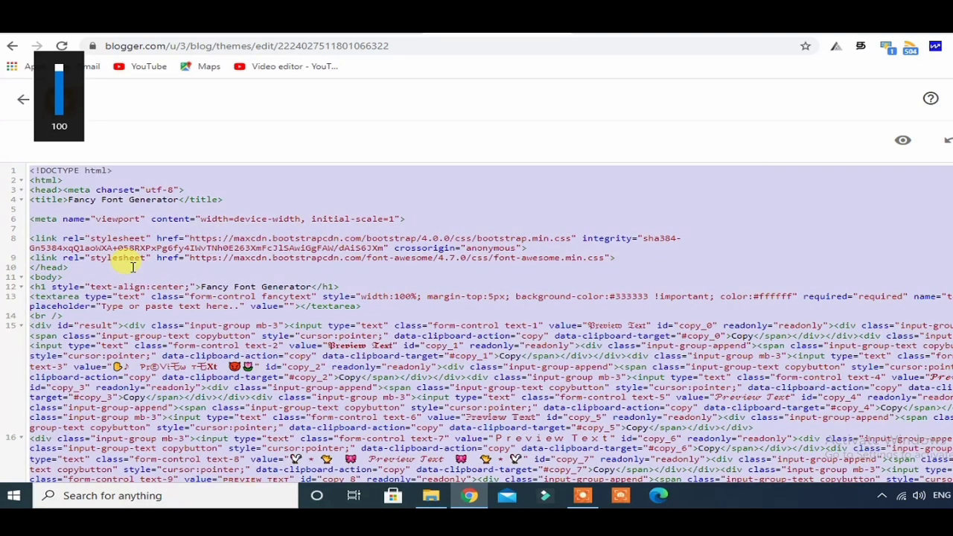
key(Delete)
key(ctrl+v)
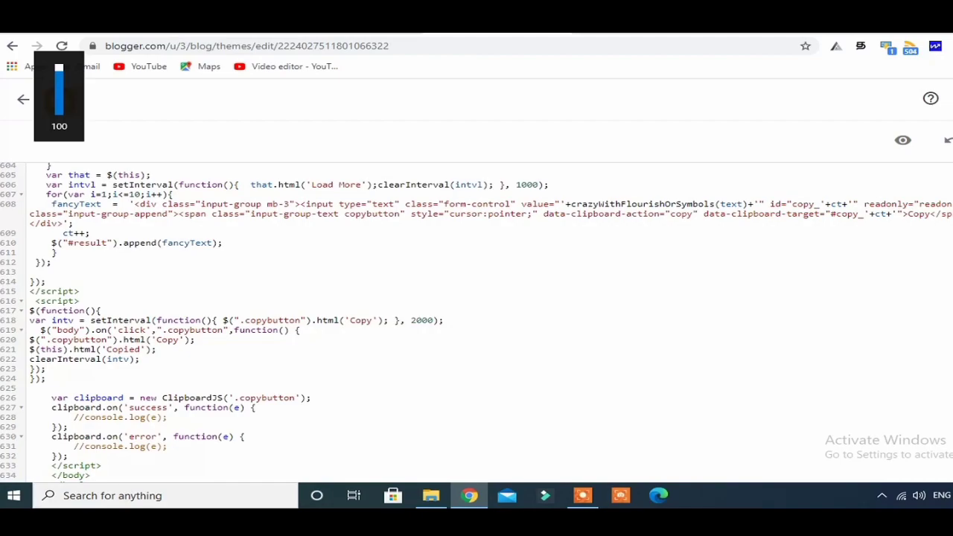
scroll(477, 322, up, 10)
scroll(476, 322, up, 20)
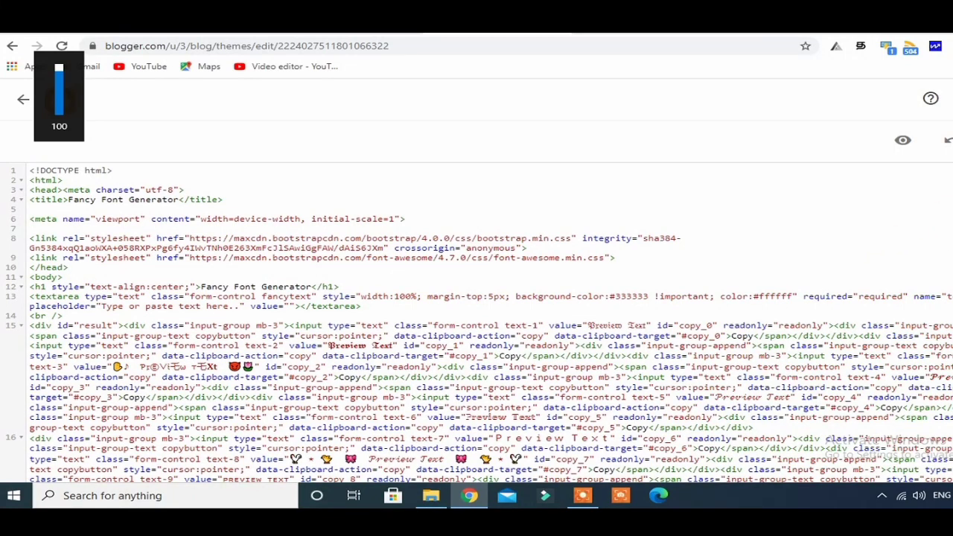
click(21, 111)
click(593, 121)
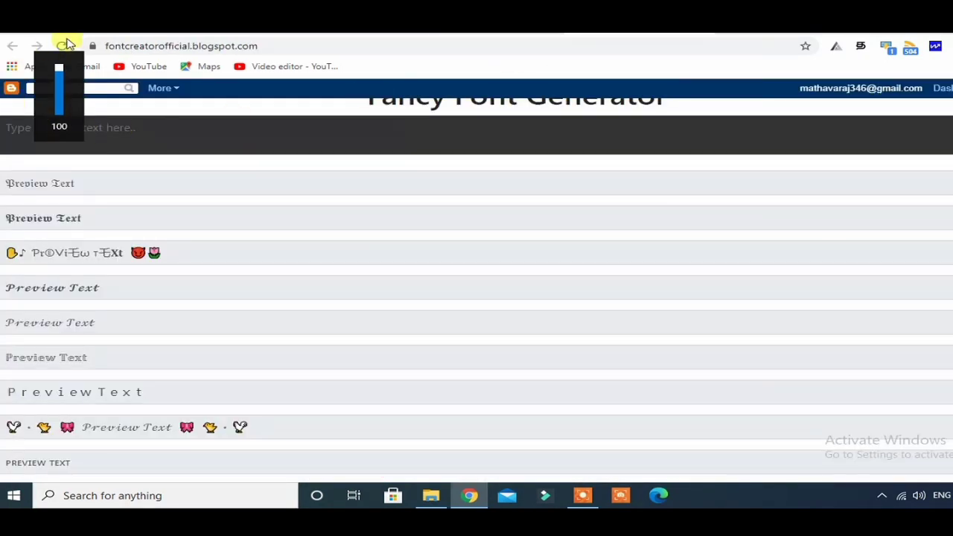
View the published blog and select its web address
click(62, 45)
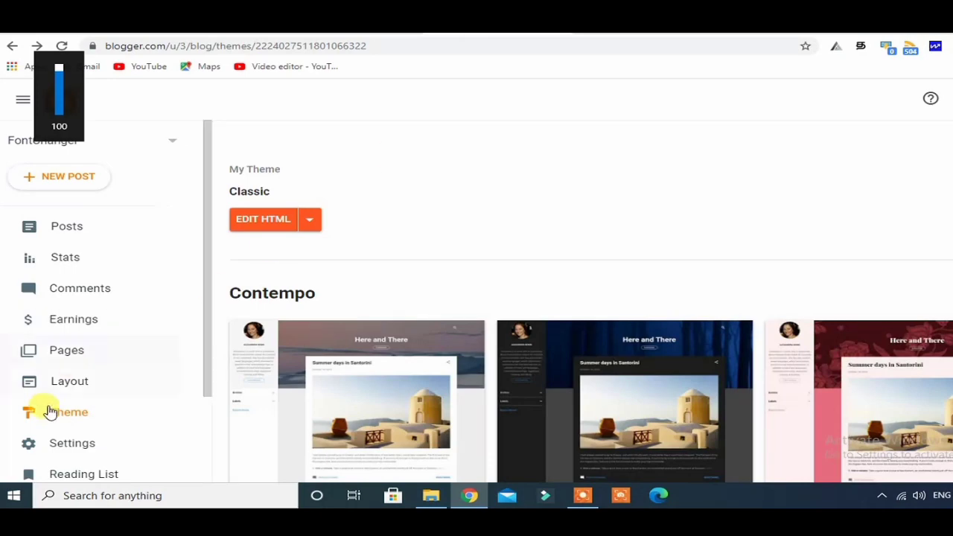
scroll(66, 428, down, 2)
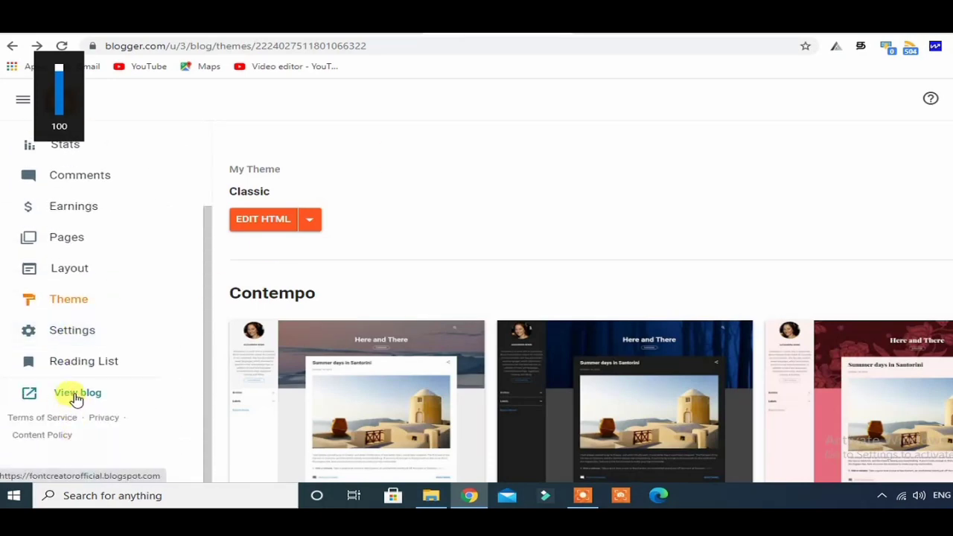
click(77, 395)
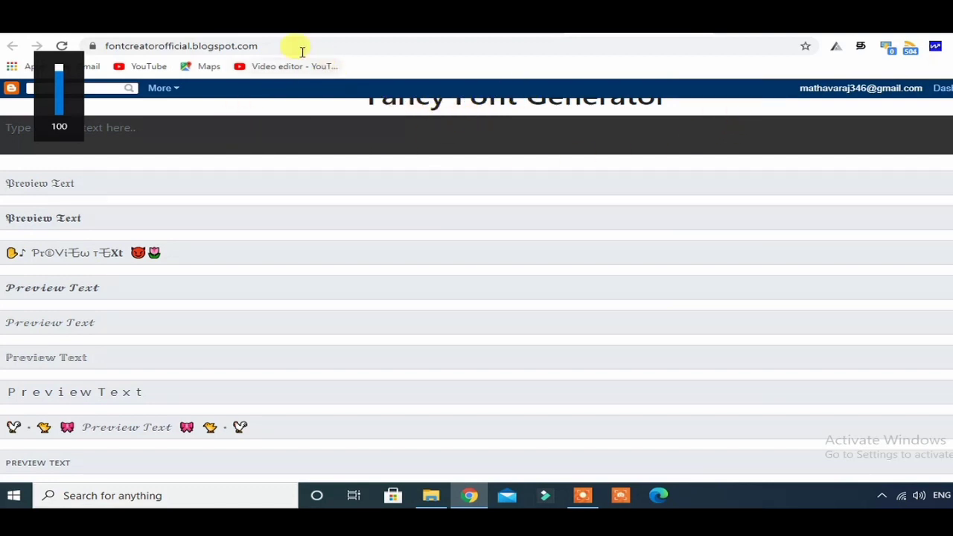
click(266, 46)
Cut the blog's address, then preview 'tamilandroidtherapy' in the blog's fancy font styles
right_click(128, 46)
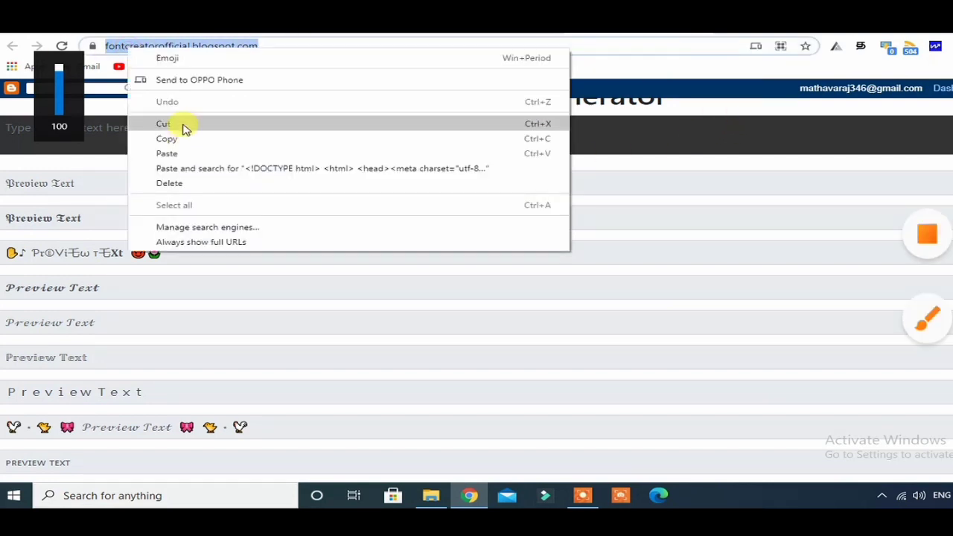
click(183, 127)
click(136, 133)
text(tamila)
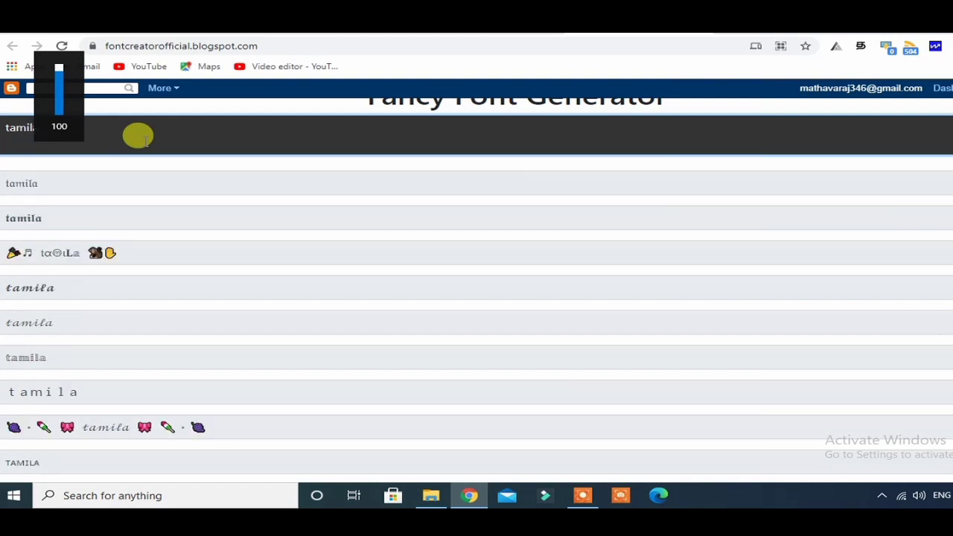
text(ndroidt)
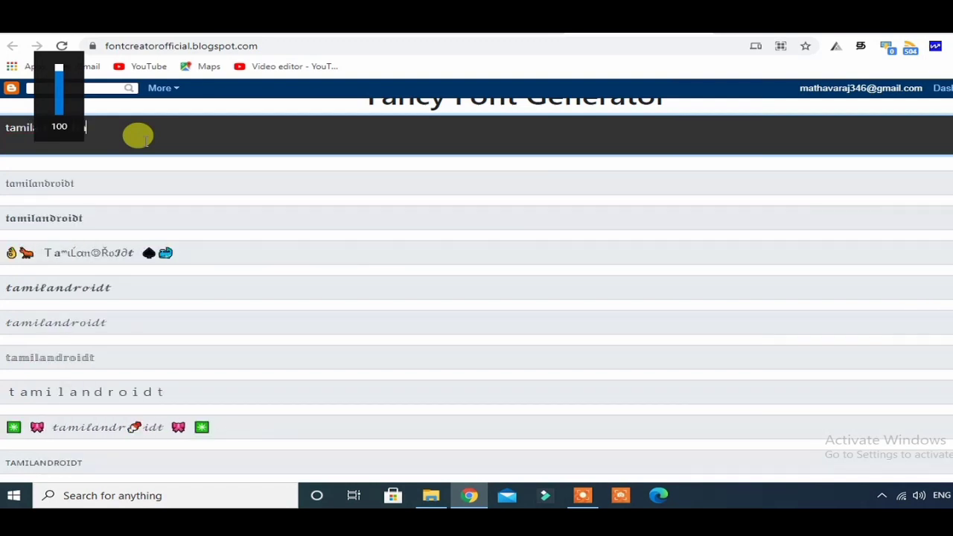
text(herapy)
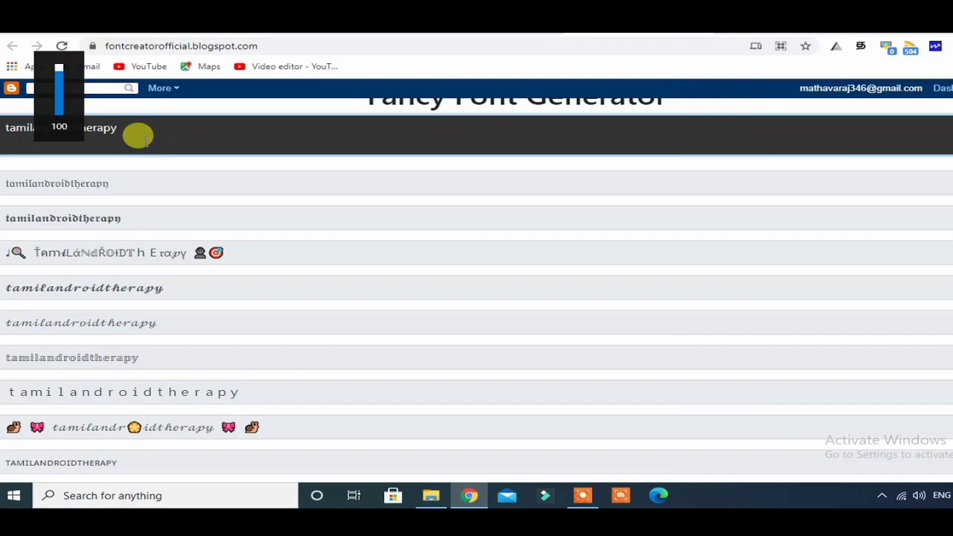
scroll(111, 248, down, 10)
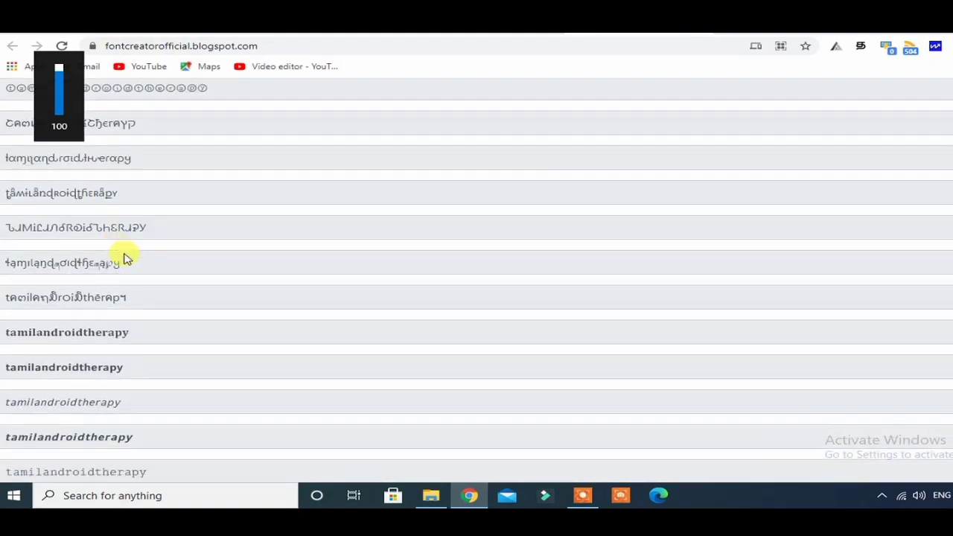
scroll(149, 259, down, 10)
scroll(182, 267, up, 15)
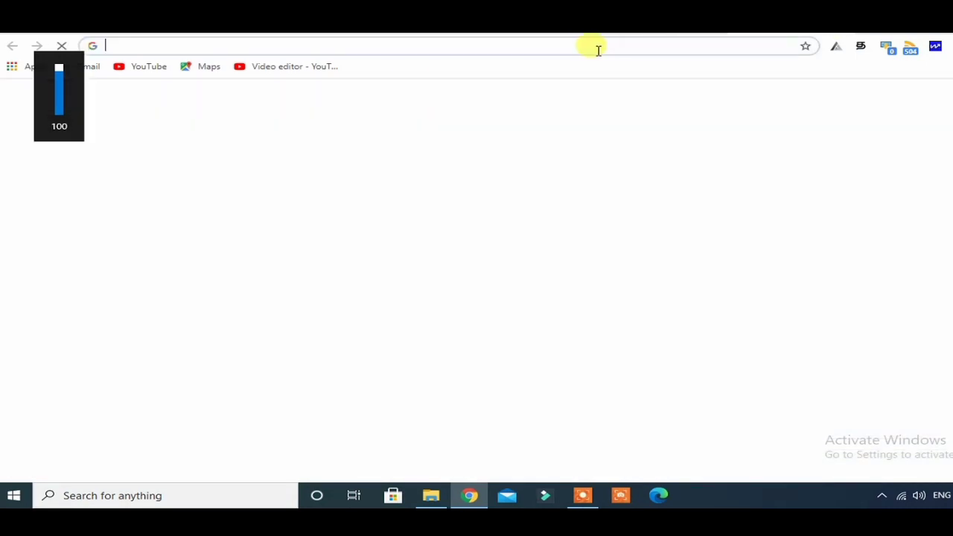
Open Google AdSense and start adding a new site from the Sites list
click(593, 47)
text(adsense)
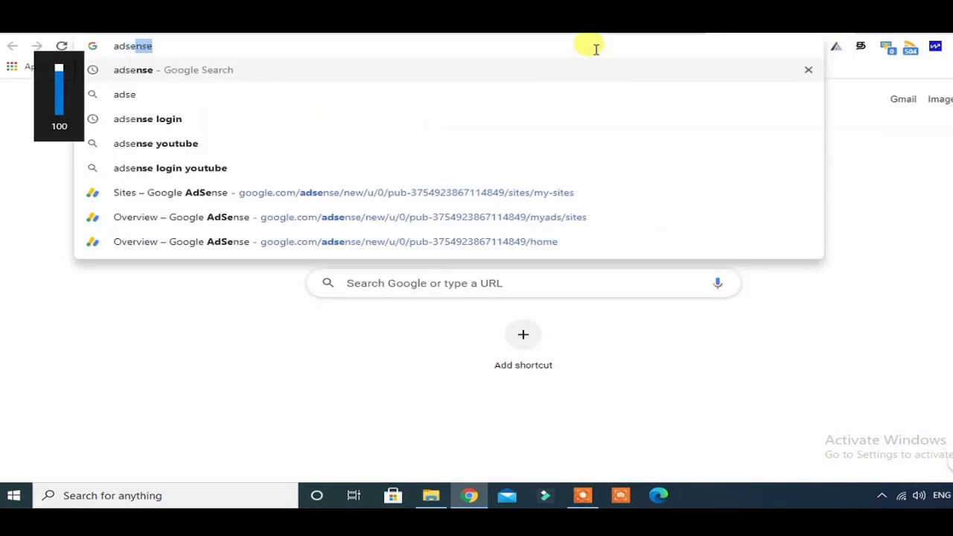
click(362, 197)
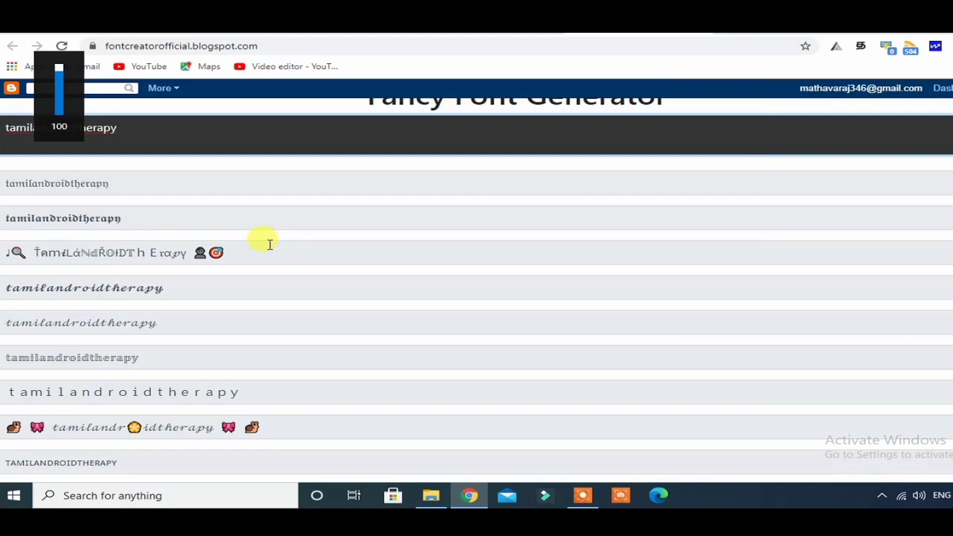
scroll(269, 244, down, 5)
scroll(272, 245, up, 5)
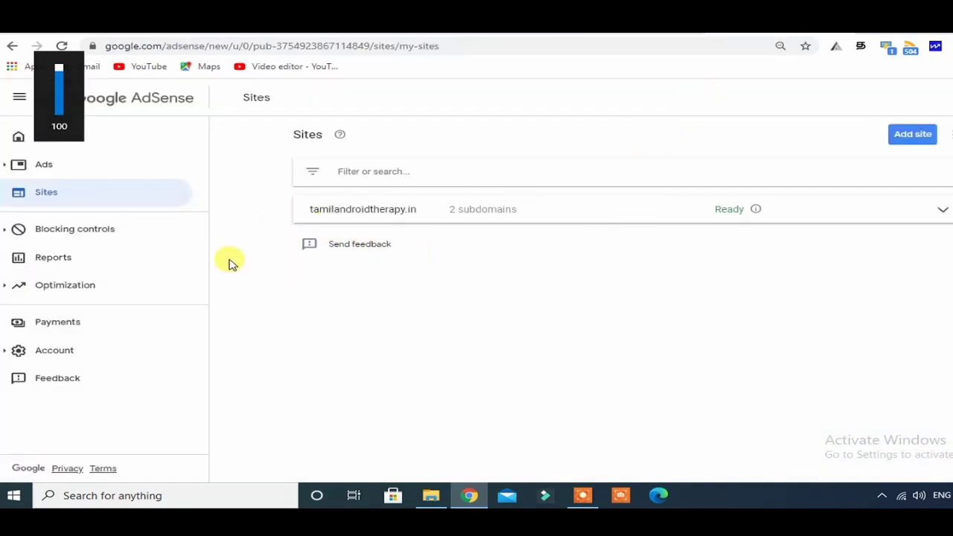
click(101, 140)
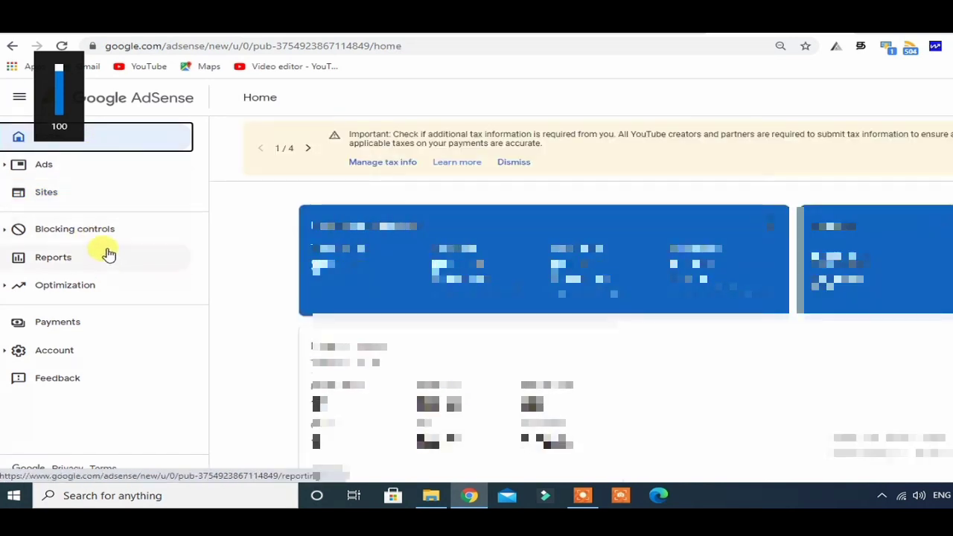
click(91, 205)
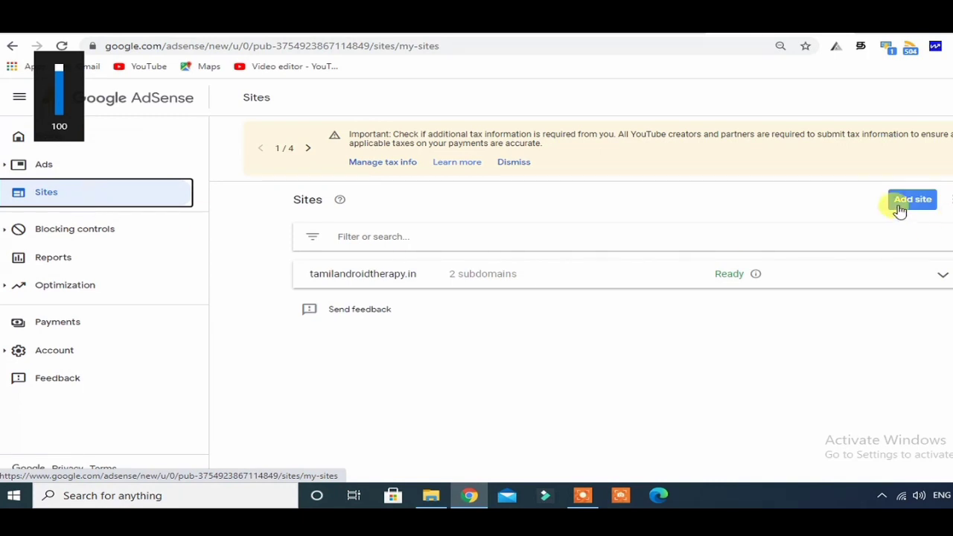
click(910, 199)
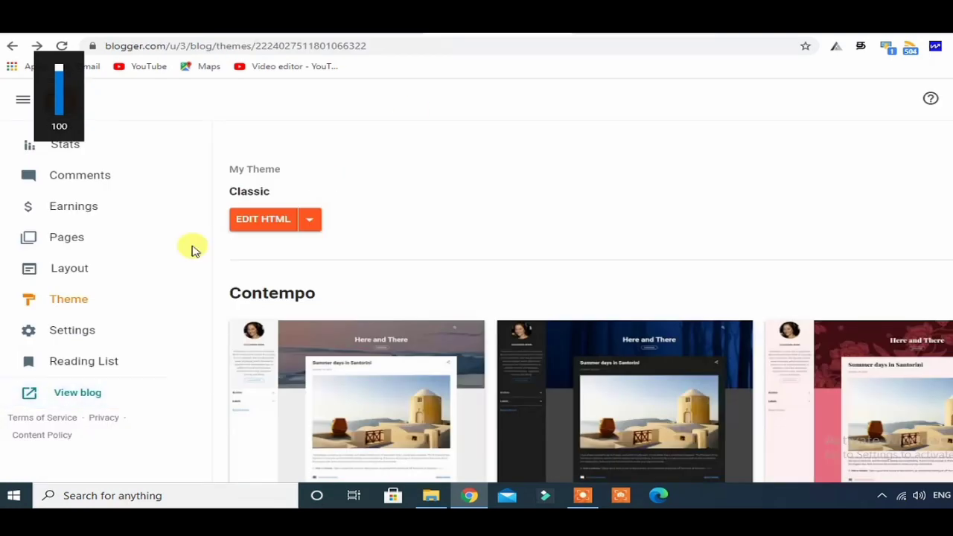
Check the blog's AdSense status on Blogger's Earnings page
click(88, 211)
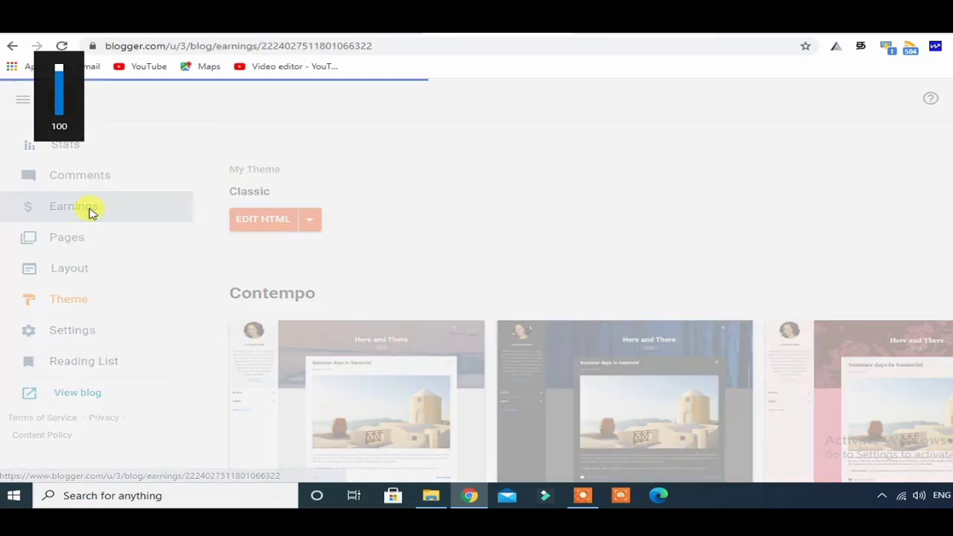
scroll(488, 283, down, 2)
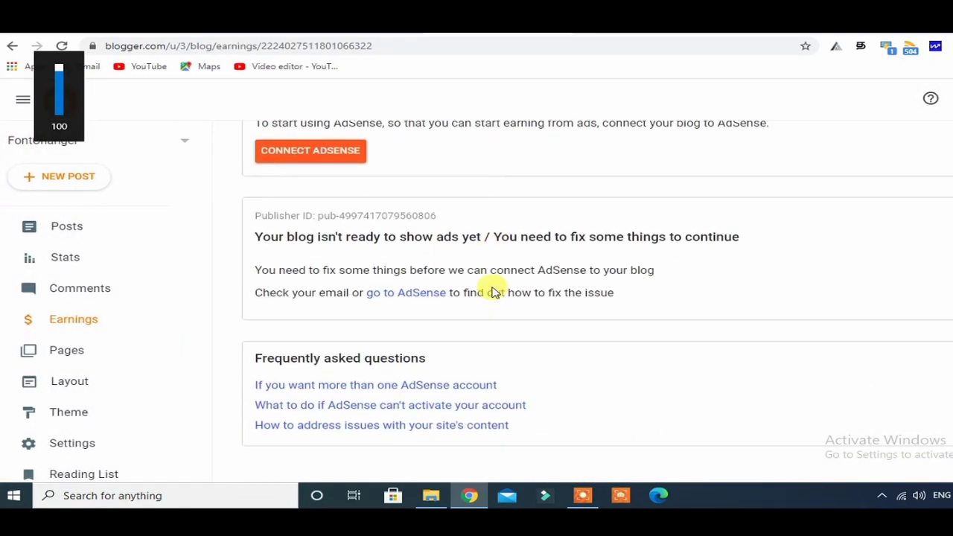
scroll(491, 287, up, 1)
scroll(477, 294, up, 1)
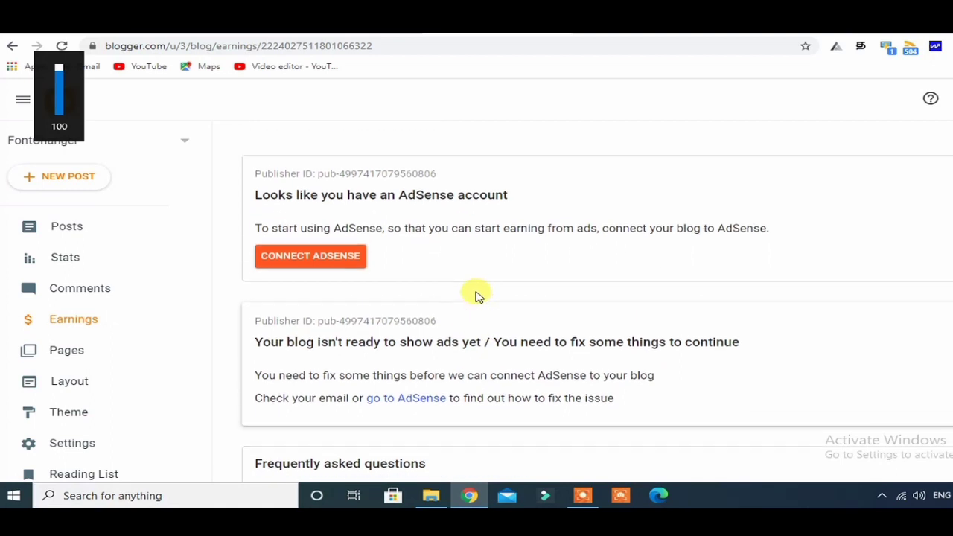
scroll(474, 295, down, 2)
scroll(472, 291, up, 1)
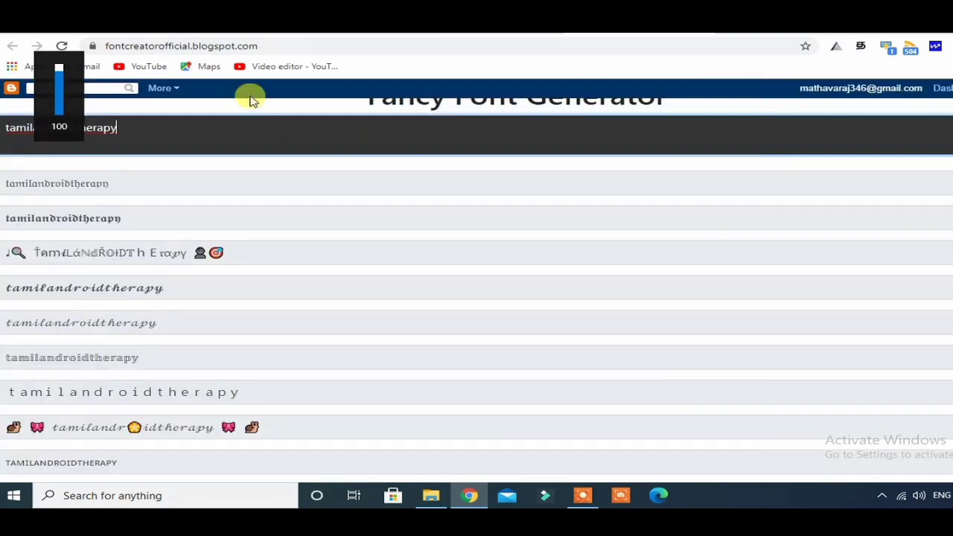
Copy the fontcreatorofficial.blogspot.com address from the address bar
click(178, 47)
right_click(134, 45)
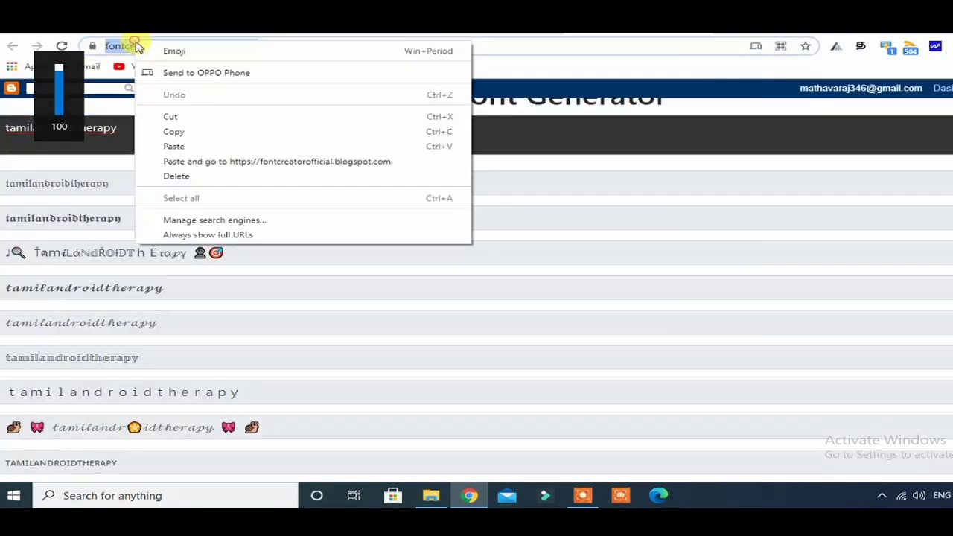
click(197, 130)
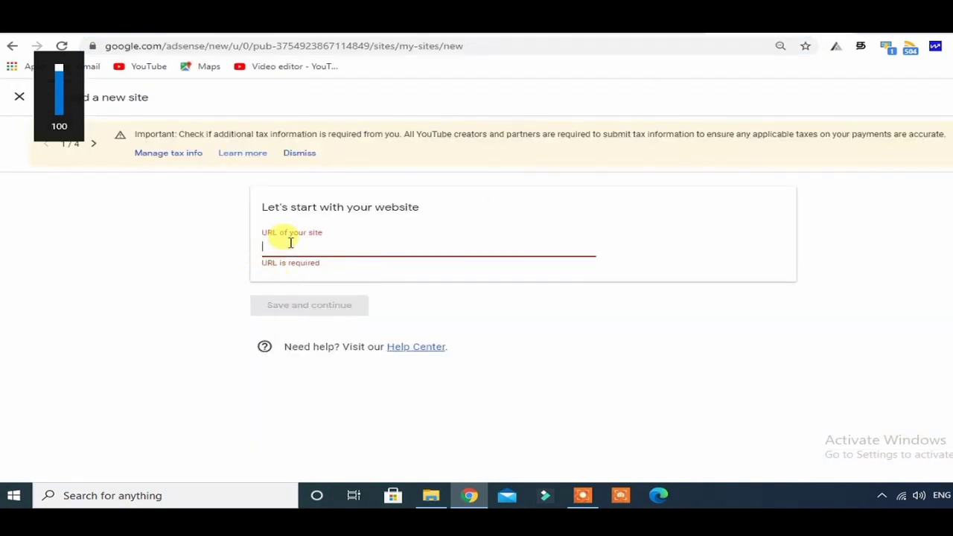
right_click(290, 244)
click(357, 345)
click(302, 310)
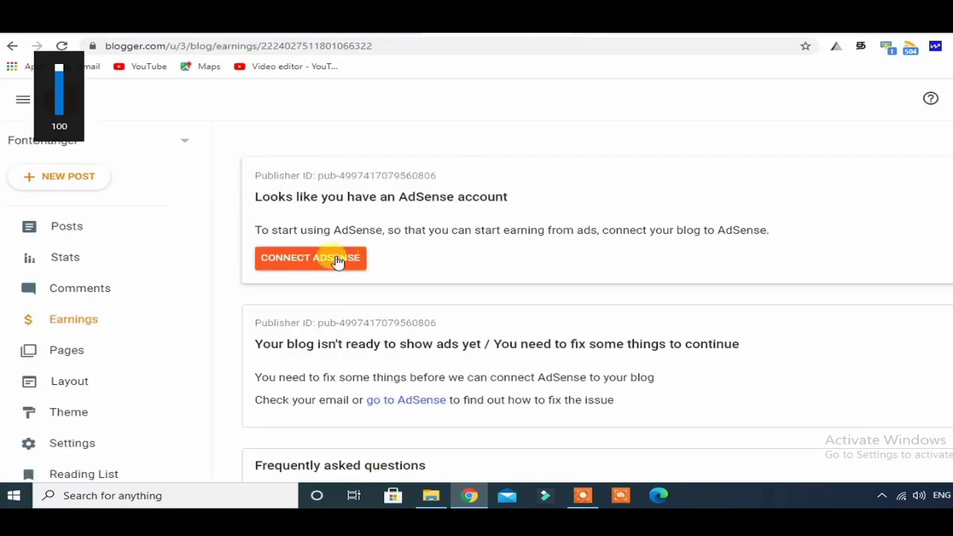
Connect the blog to the AdSense account from Blogger's Earnings page
click(338, 257)
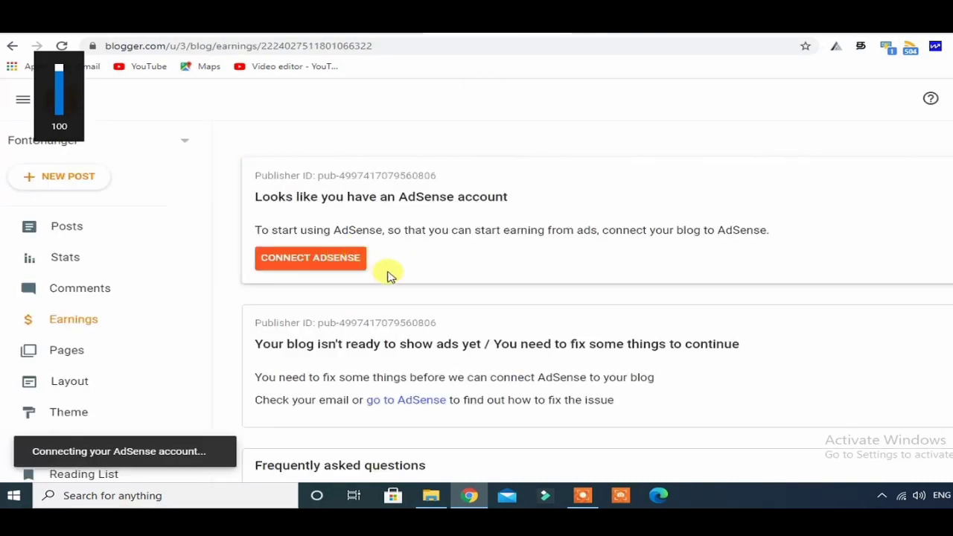
scroll(385, 295, down, 1)
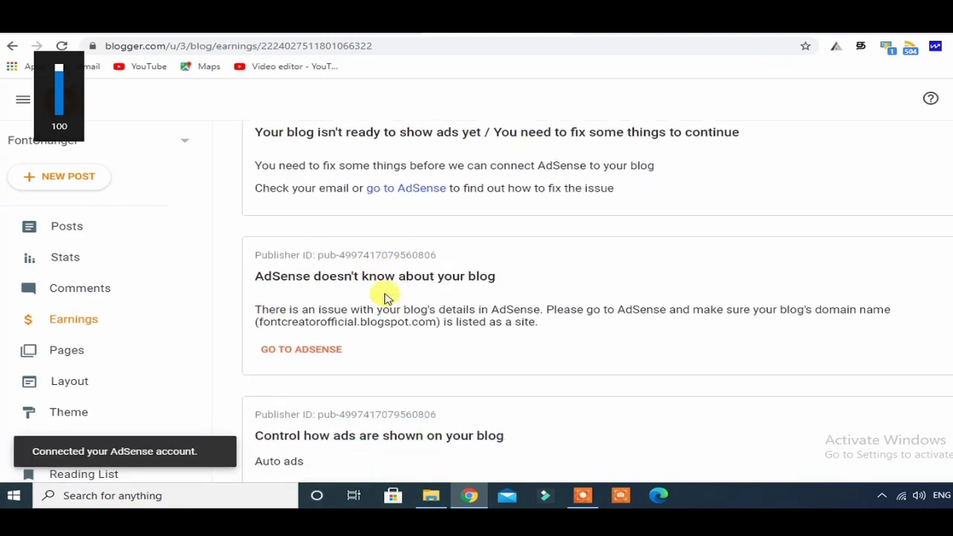
scroll(384, 298, down, 3)
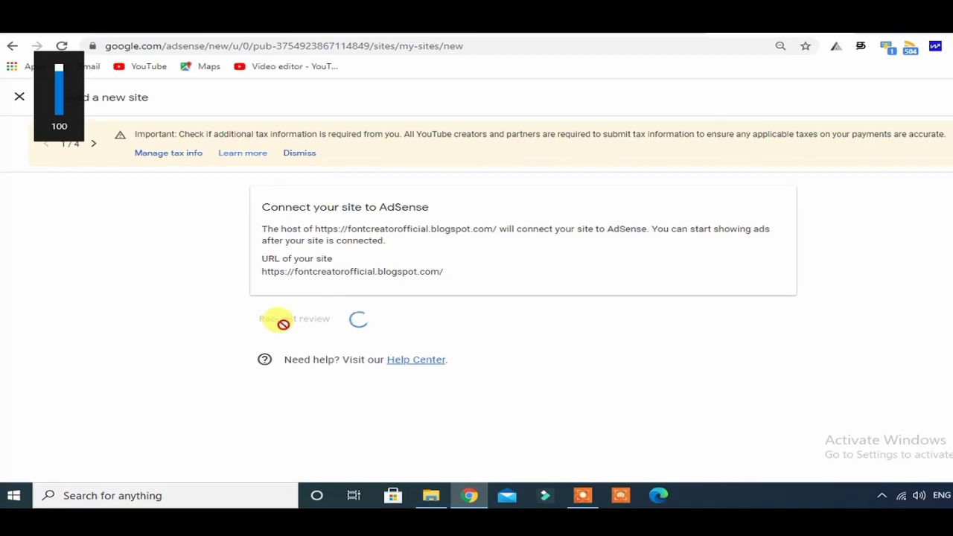
Start Set up ads for fontcreatorofficial.blogspot.com to preview auto ad placements
scroll(384, 305, down, 2)
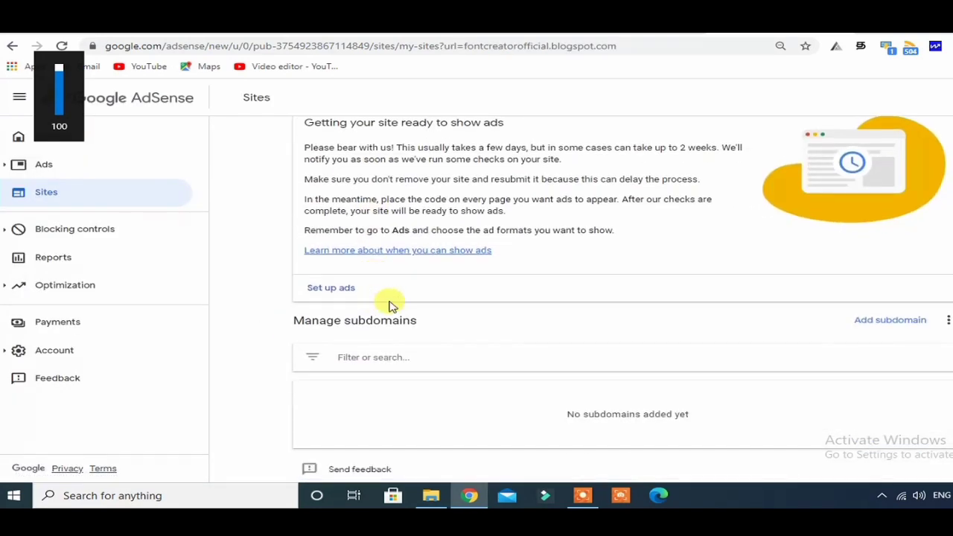
scroll(393, 303, up, 1)
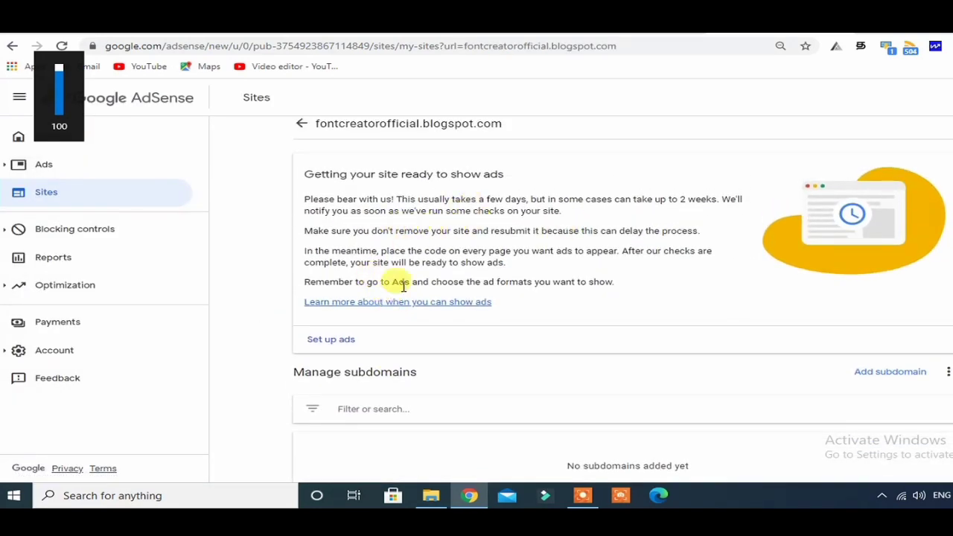
click(332, 340)
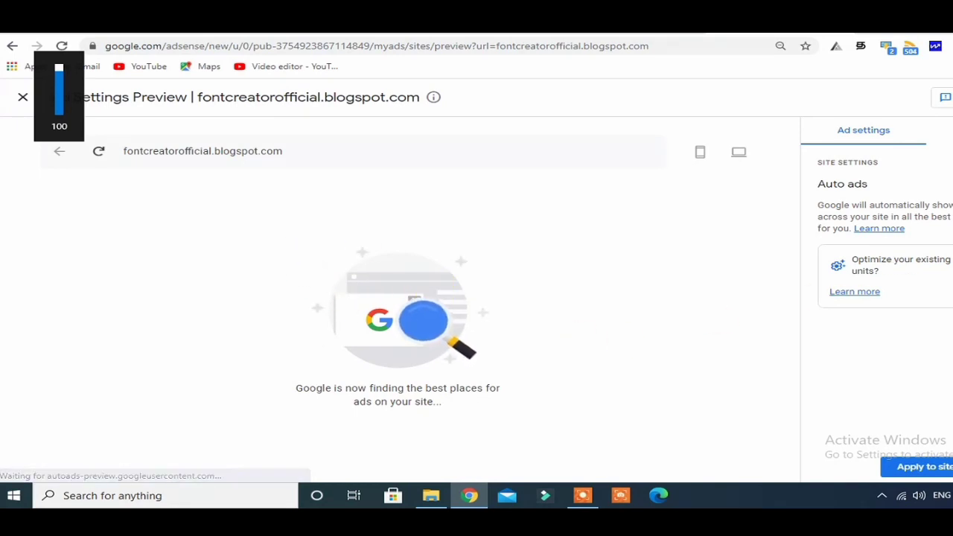
Apply the auto ads settings to fontcreatorofficial.blogspot.com and save them
scroll(470, 361, down, 2)
scroll(469, 362, up, 2)
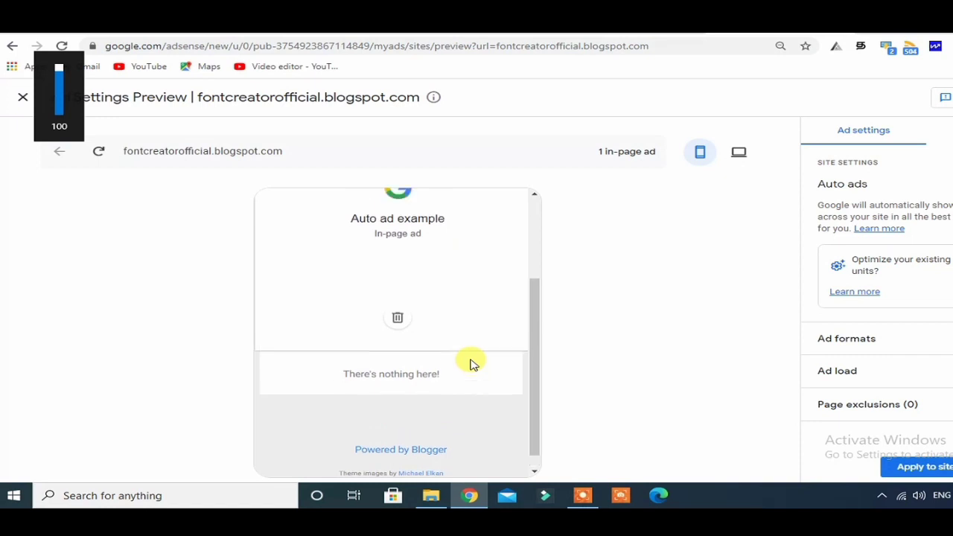
scroll(461, 346, down, 2)
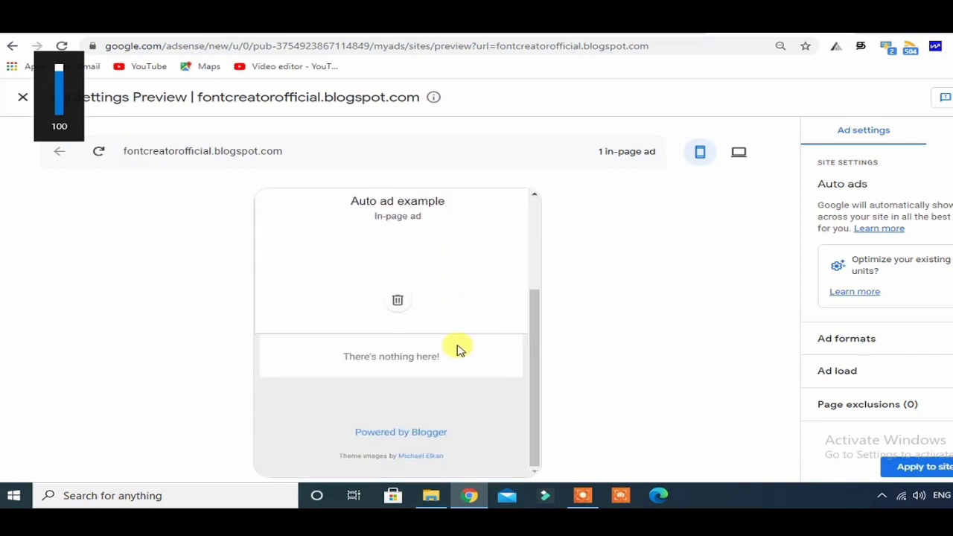
scroll(448, 361, up, 2)
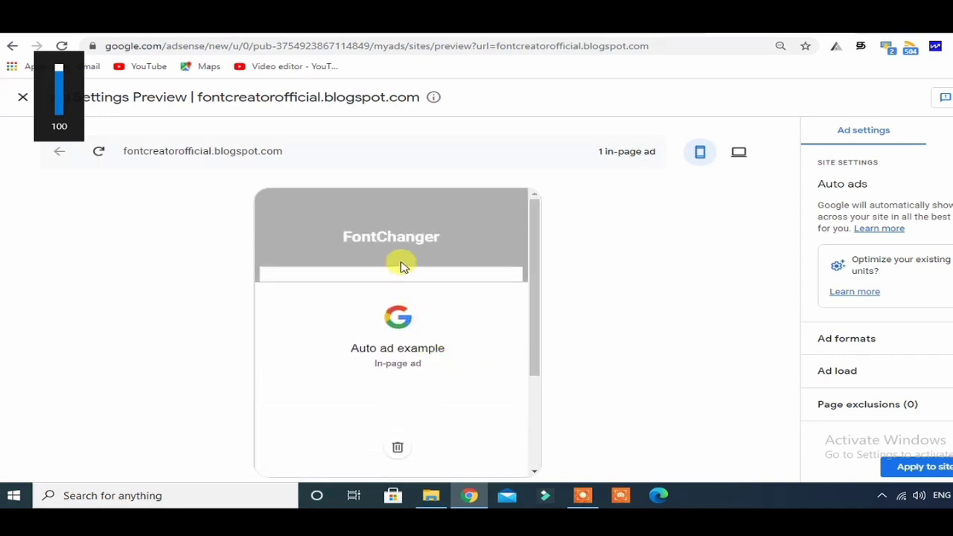
scroll(402, 268, down, 3)
scroll(402, 268, up, 3)
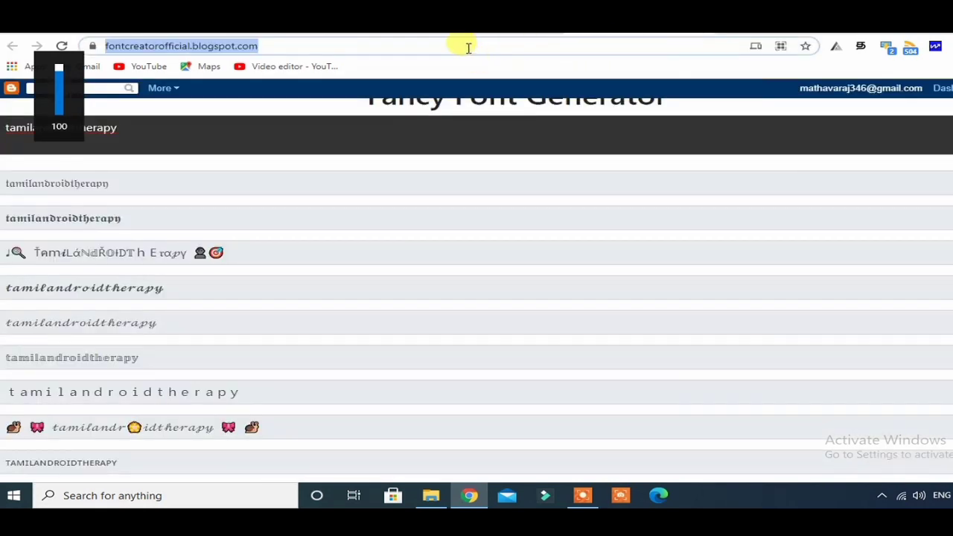
click(468, 47)
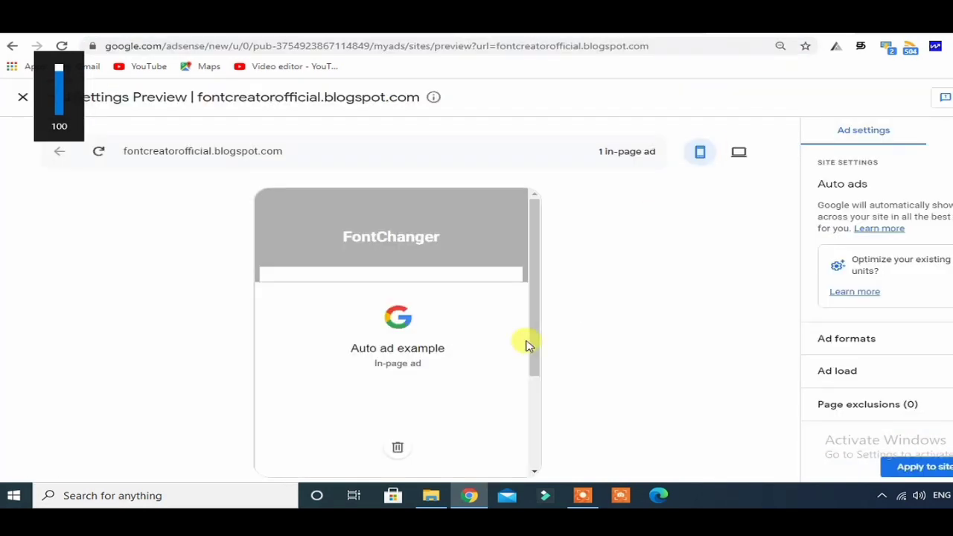
scroll(465, 385, down, 3)
scroll(465, 382, up, 3)
click(929, 467)
click(688, 365)
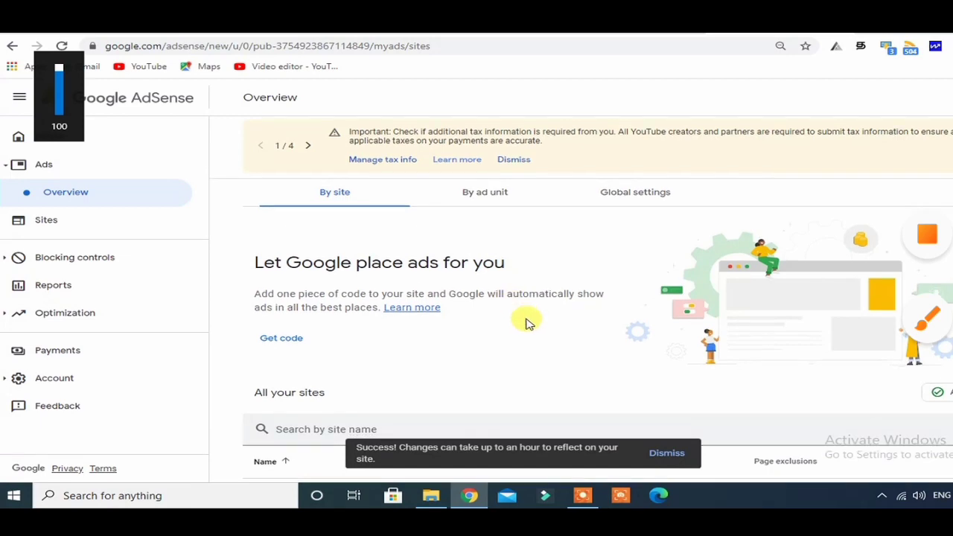
Check the blogspot site's details in the Sites list, then return to the list
scroll(524, 319, down, 1)
click(83, 235)
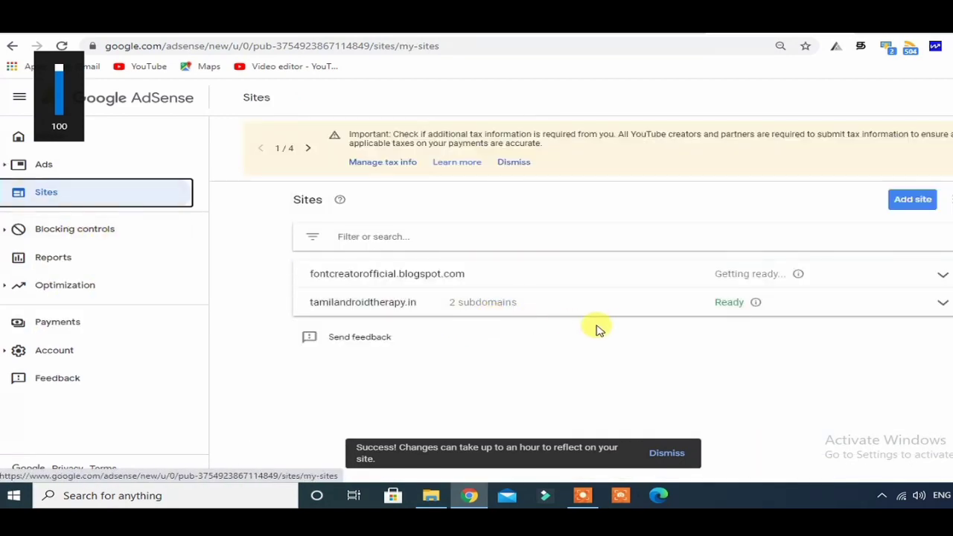
click(637, 284)
scroll(631, 290, down, 2)
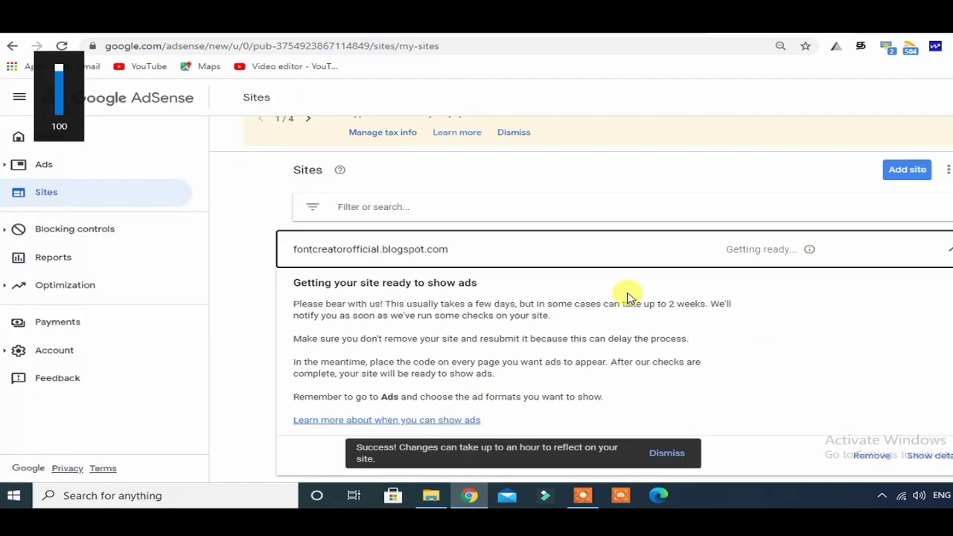
click(927, 379)
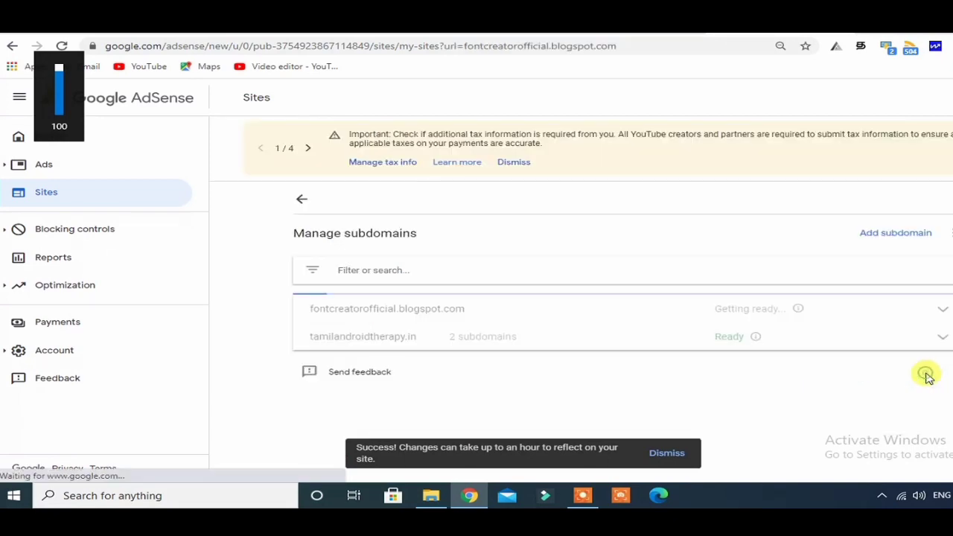
scroll(549, 304, down, 2)
scroll(547, 305, up, 2)
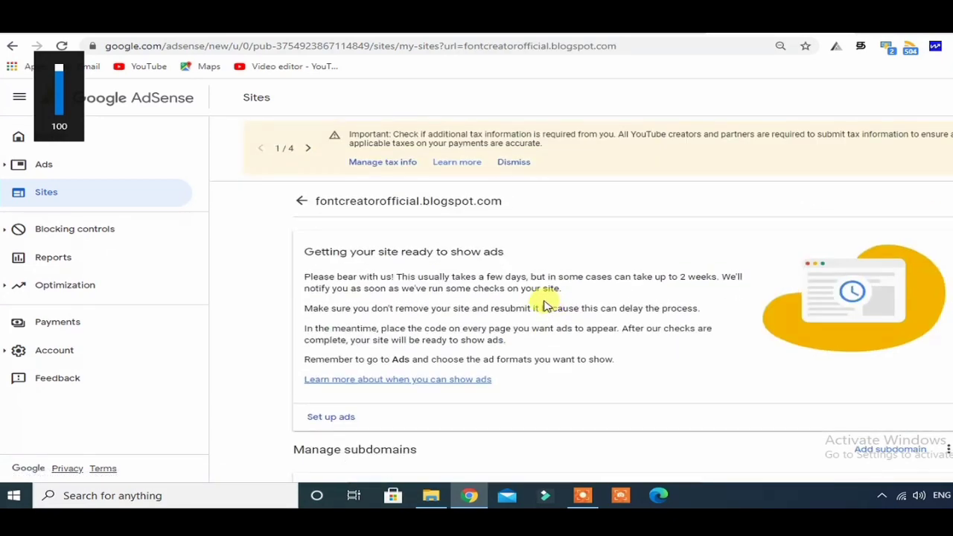
click(300, 204)
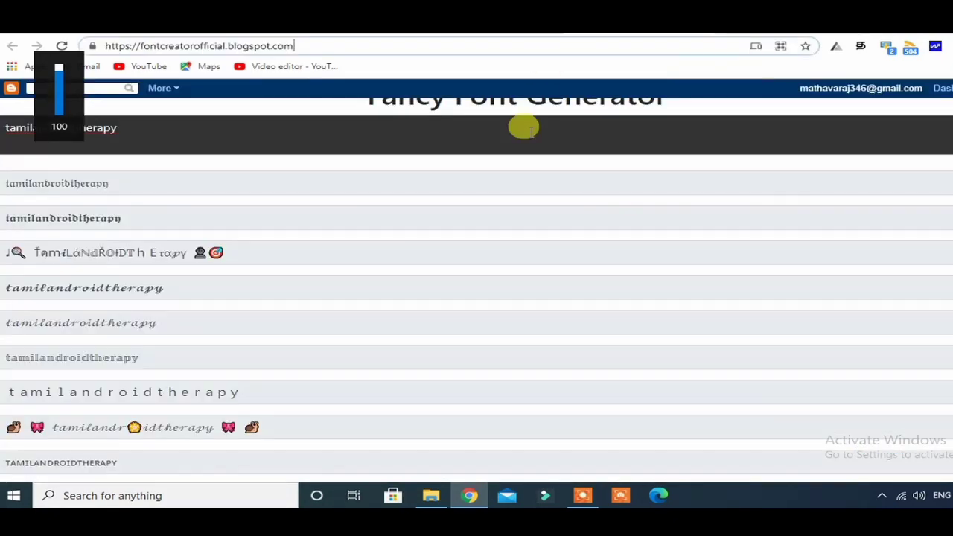
Step through the generated font style rows, then switch to the shop.tamilandroidtherapy.in tab
scroll(493, 279, down, 5)
scroll(493, 278, up, 5)
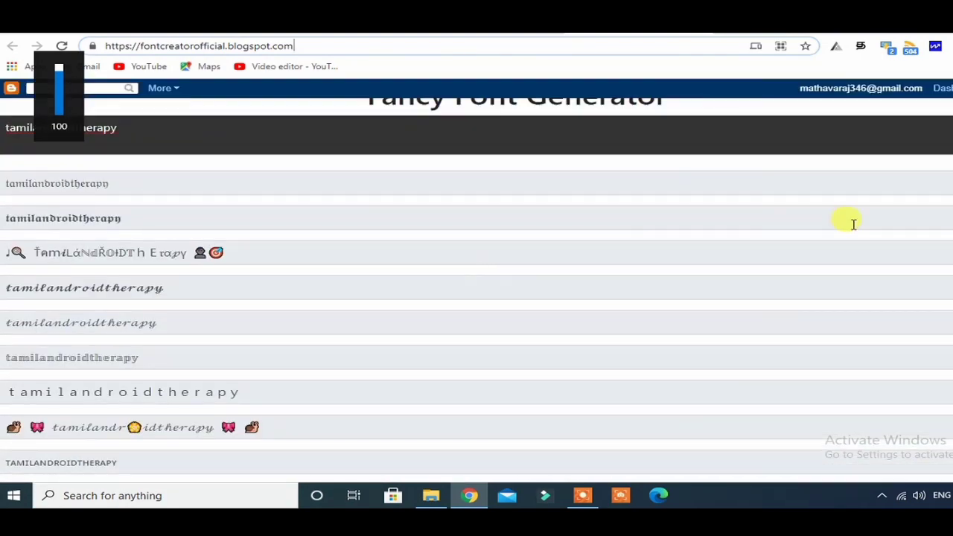
key(Tab)
key(Tab)
key(Tab)
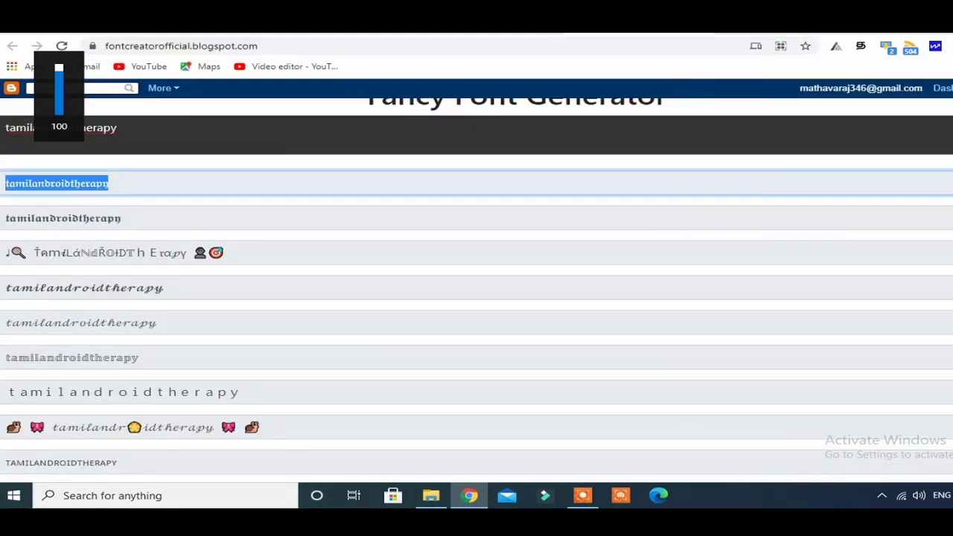
key(Tab)
key(Tab)
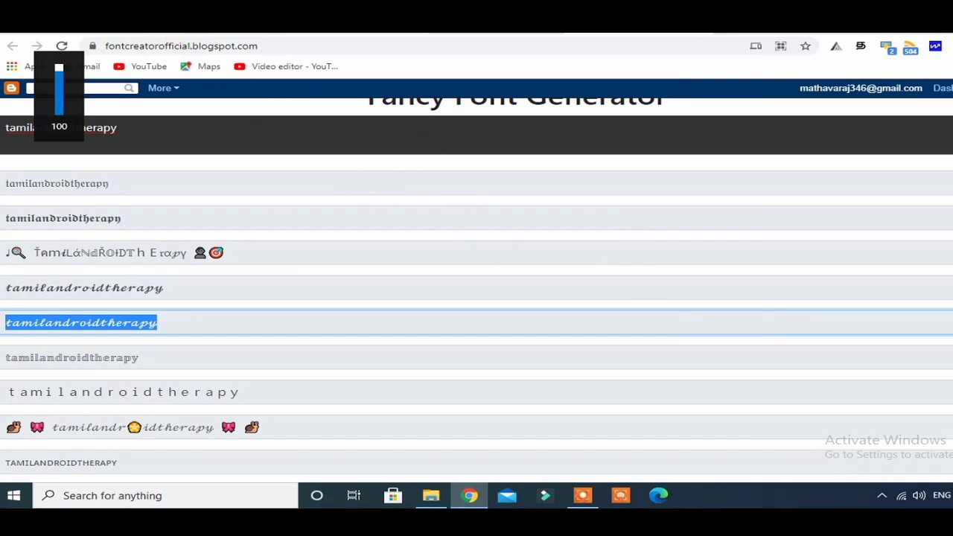
key(ctrl+Tab)
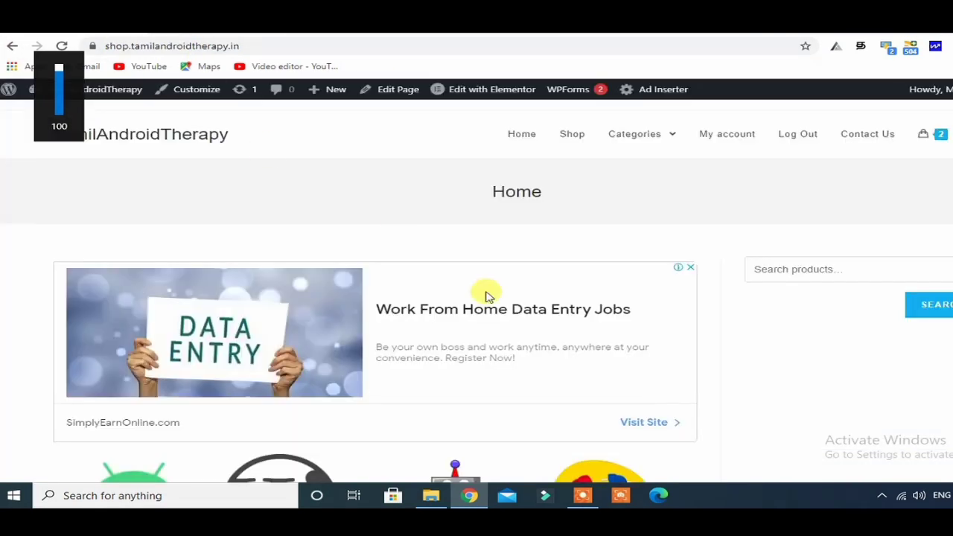
Browse the Script category, dismiss the full-page ad, and open the Fancy Text Generator product
scroll(316, 276, down, 5)
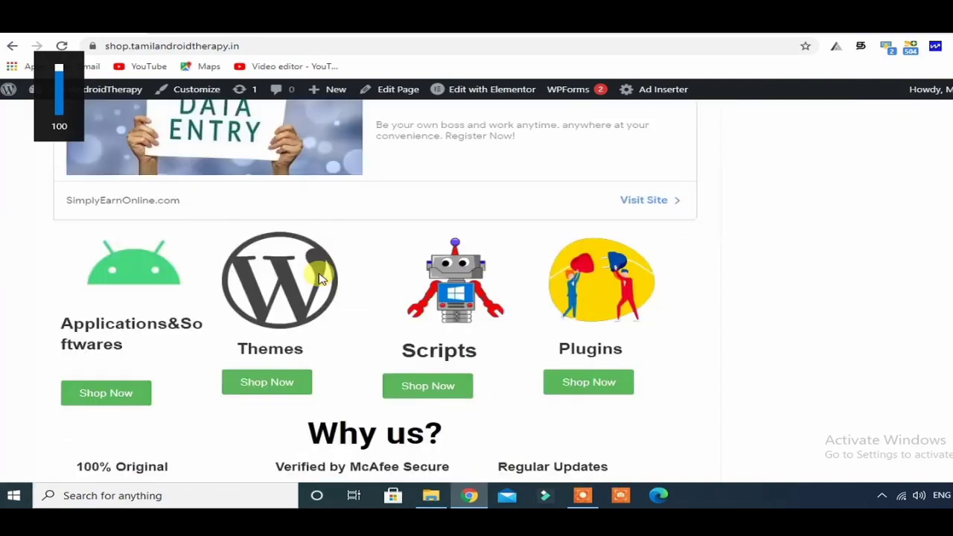
scroll(281, 289, up, 1)
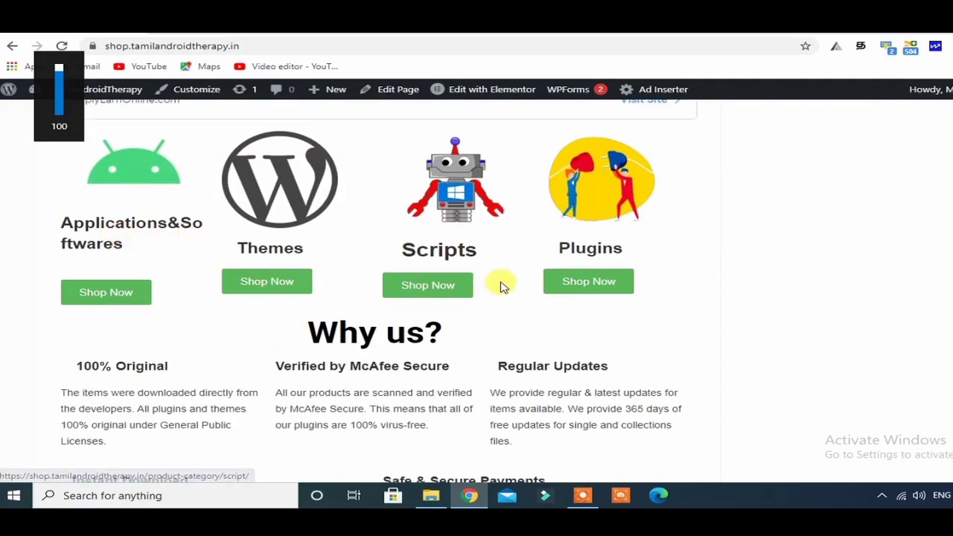
scroll(633, 318, down, 5)
scroll(633, 330, up, 15)
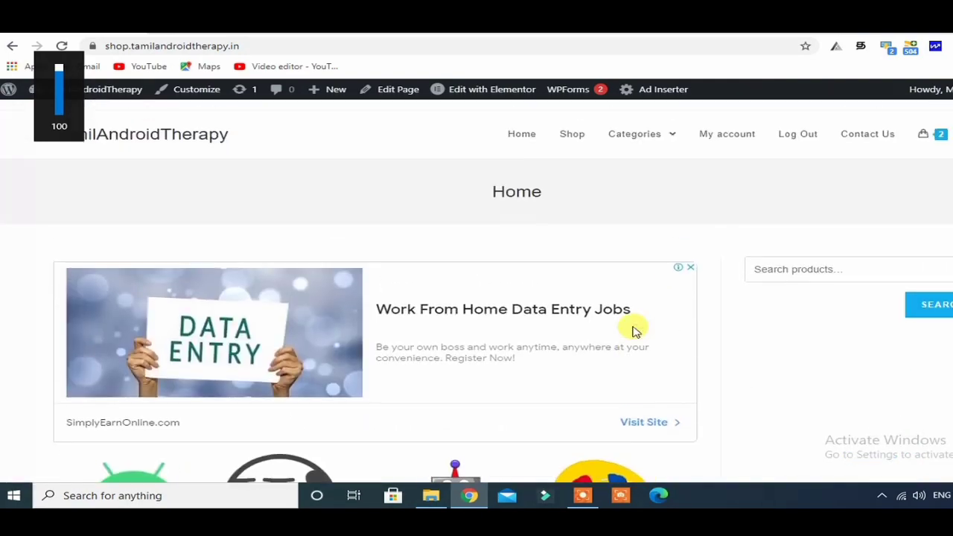
mouse_move(631, 134)
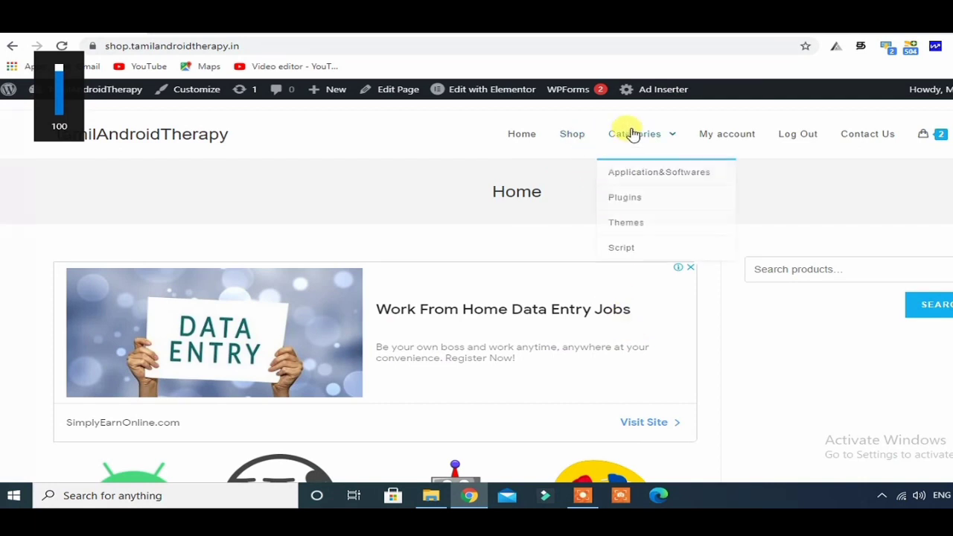
click(637, 250)
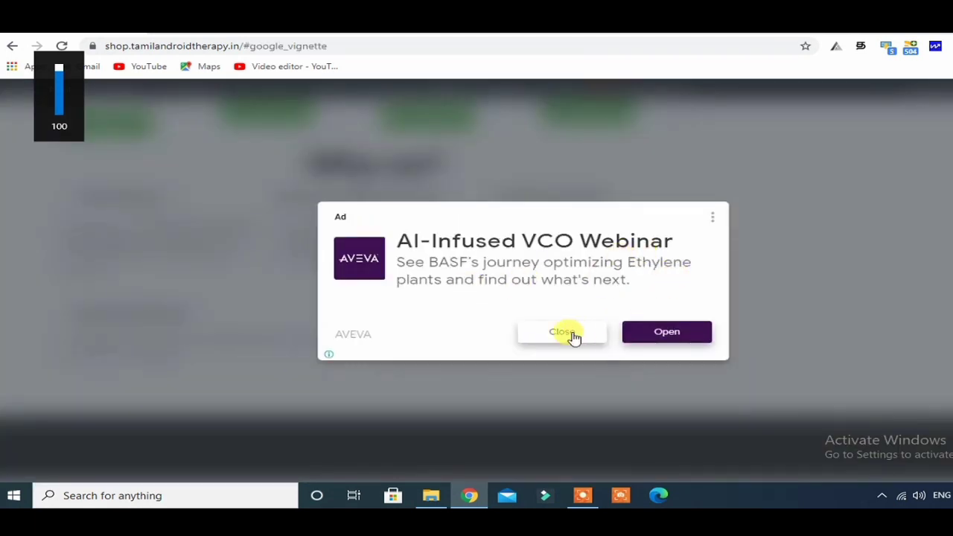
click(570, 333)
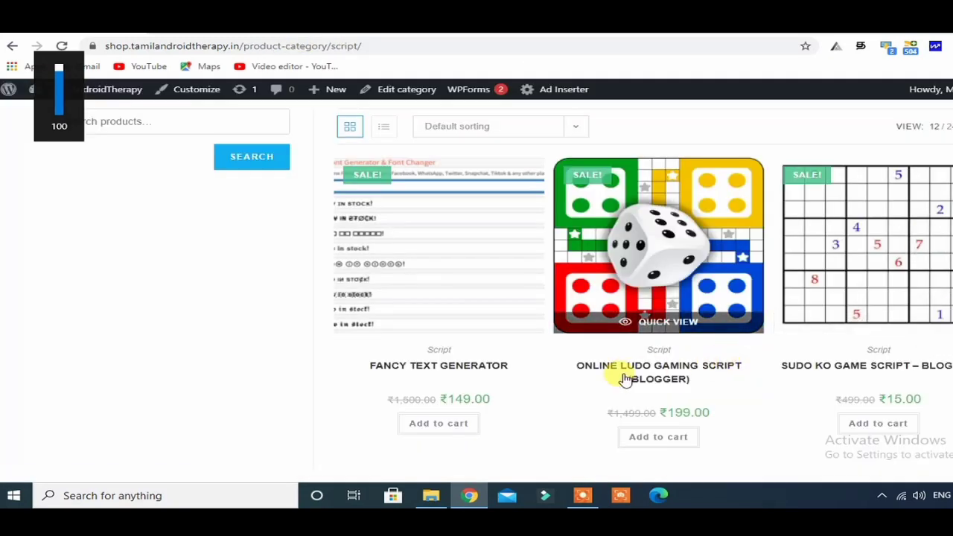
scroll(565, 357, down, 1)
scroll(719, 413, up, 1)
click(448, 256)
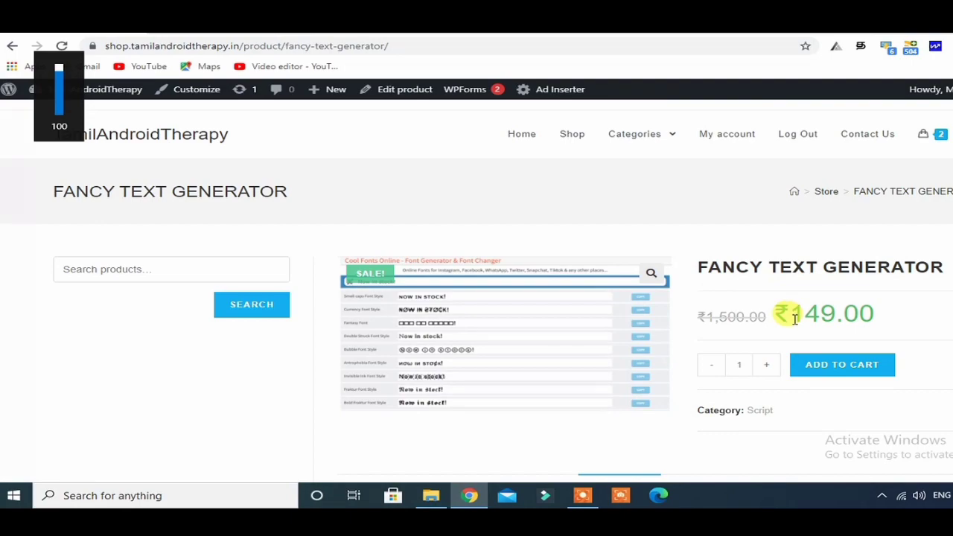
Review the Fancy Text Generator product page and add it to the cart
scroll(790, 319, down, 5)
scroll(790, 319, up, 5)
scroll(792, 319, down, 6)
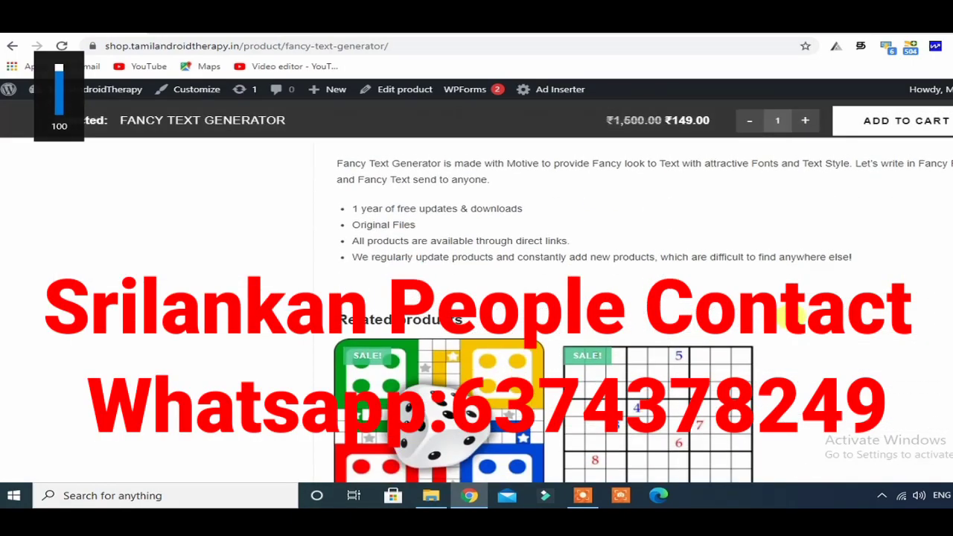
scroll(791, 318, up, 5)
scroll(791, 316, down, 5)
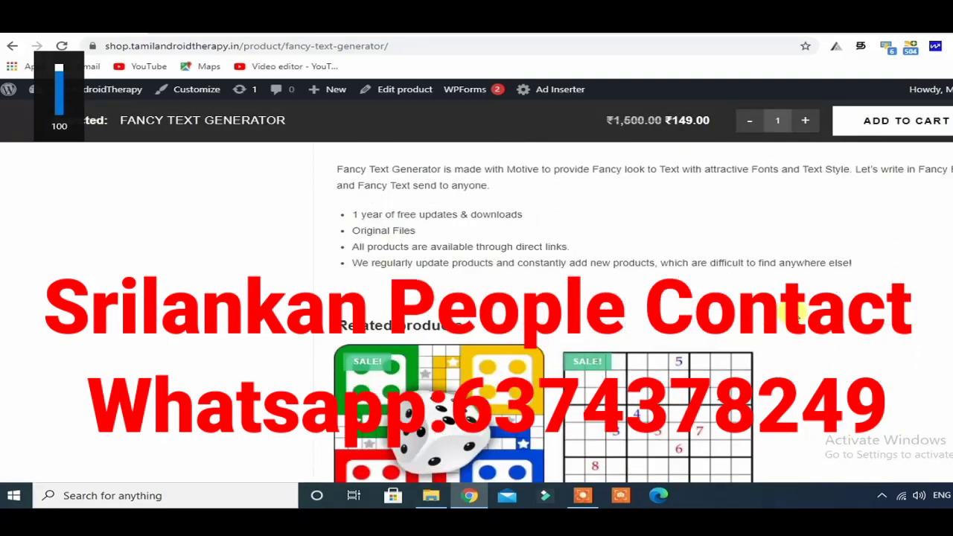
scroll(791, 317, up, 5)
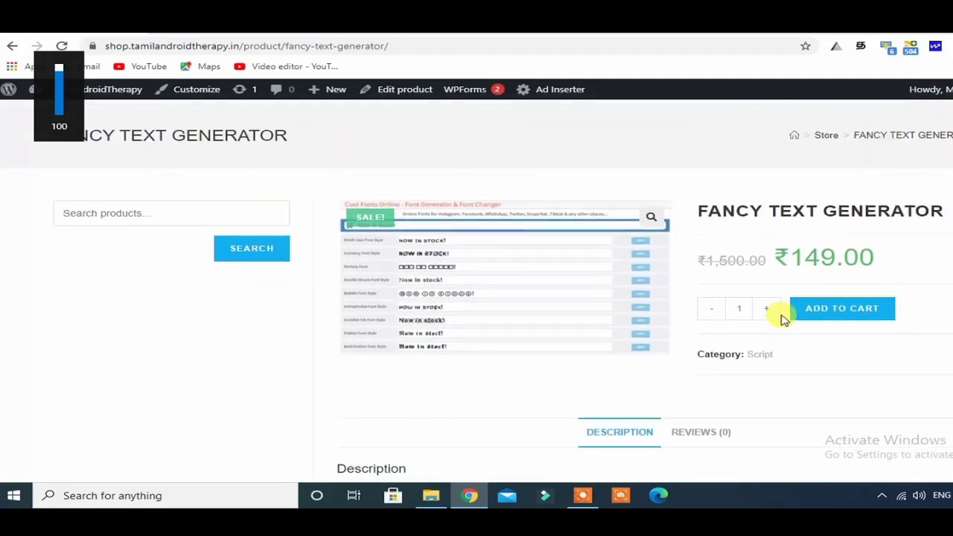
scroll(783, 319, down, 2)
scroll(780, 316, up, 3)
click(838, 368)
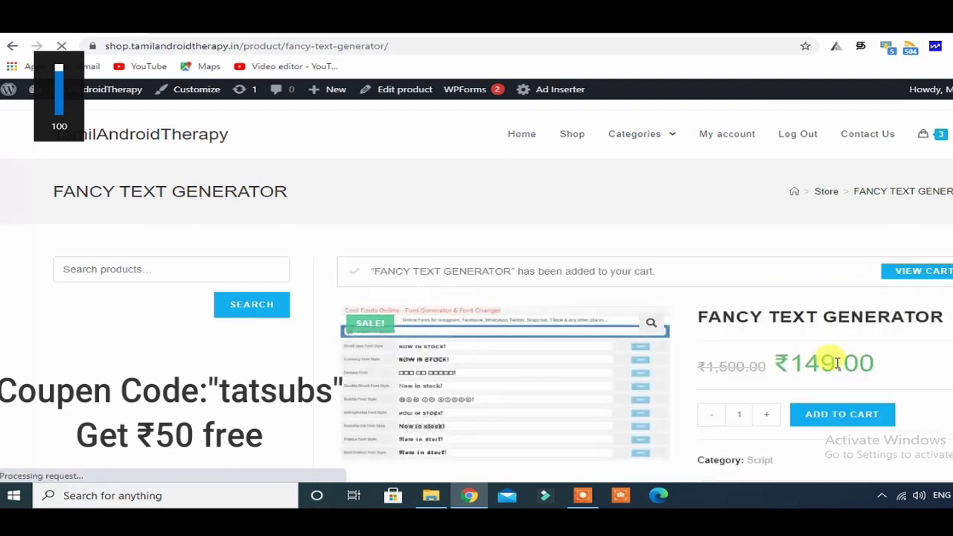
Log out, return to the Script category, and add Fancy Text Generator (₹149.00) as a guest
click(793, 144)
mouse_move(570, 117)
click(566, 226)
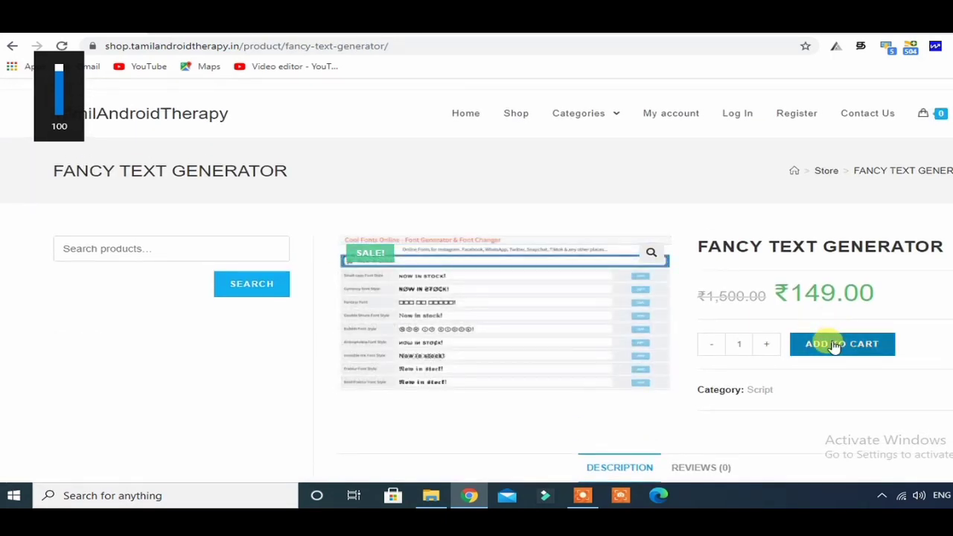
click(833, 344)
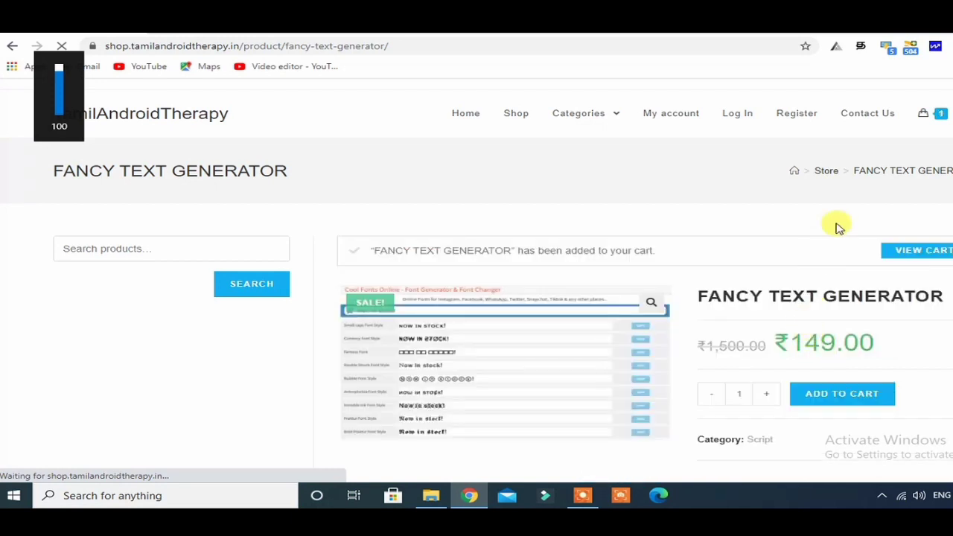
mouse_move(923, 123)
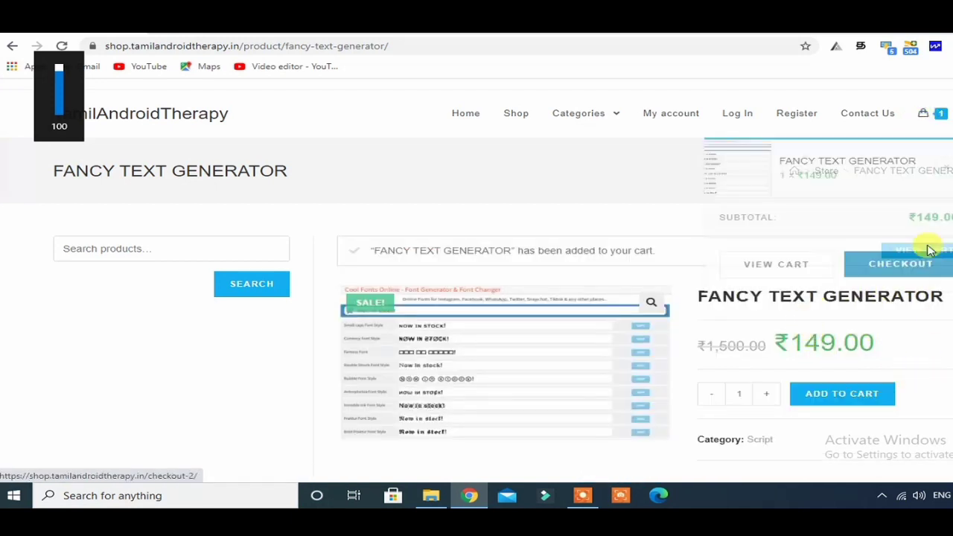
Open the full cart with Fancy Text Generator at ₹149.00, check the coupon field, and proceed to checkout
click(776, 265)
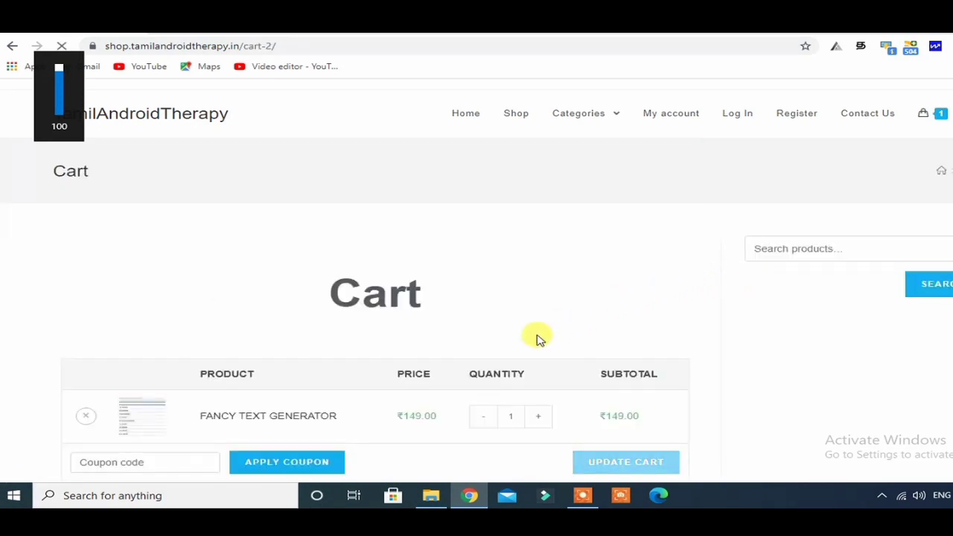
scroll(540, 339, down, 4)
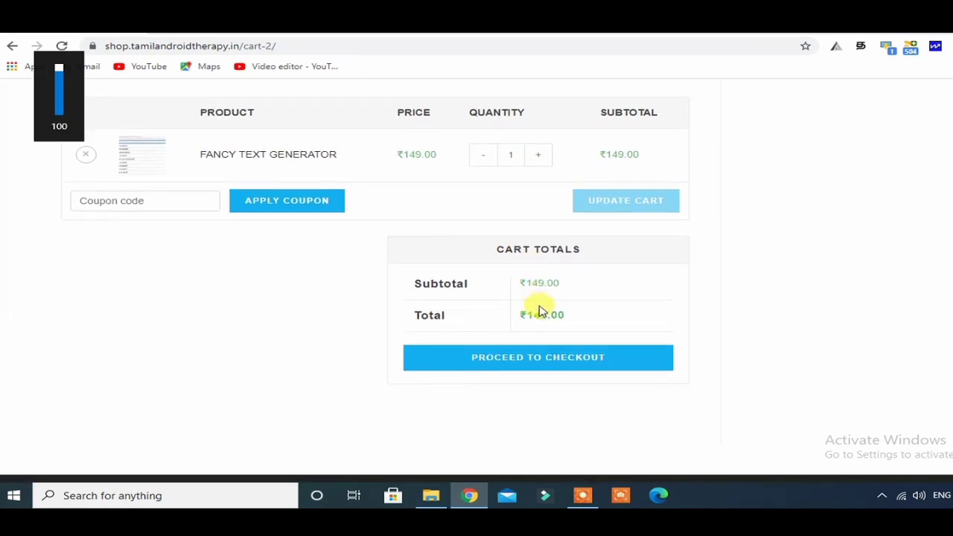
scroll(206, 270, up, 1)
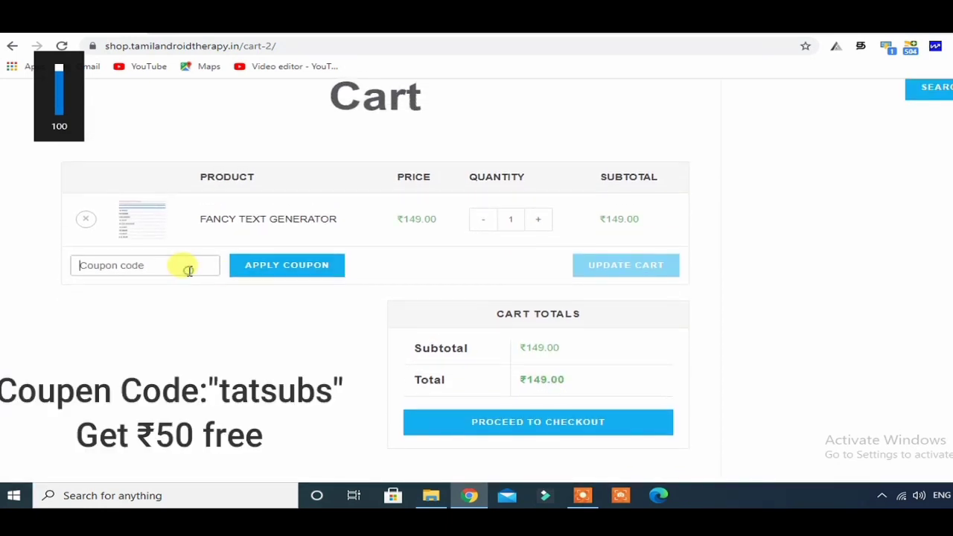
click(139, 267)
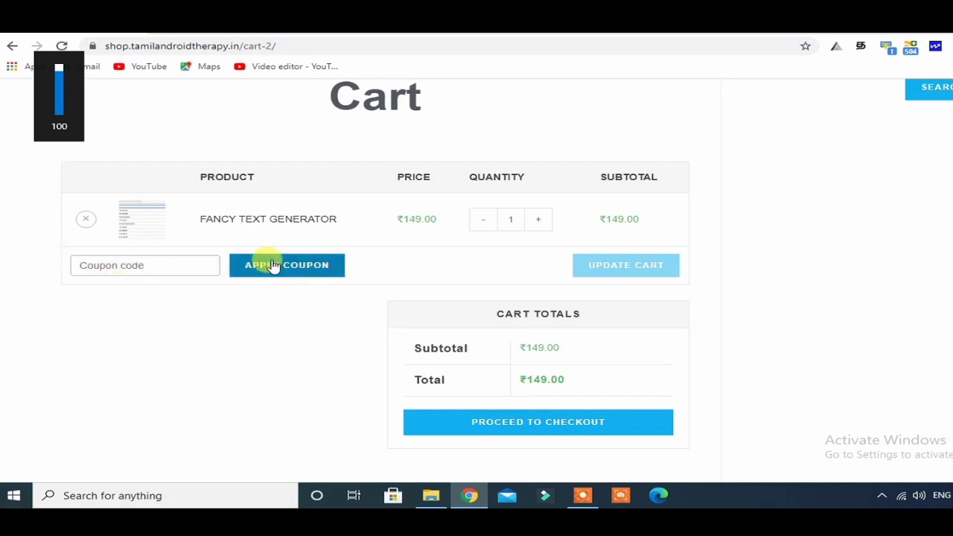
scroll(372, 343, down, 1)
click(480, 363)
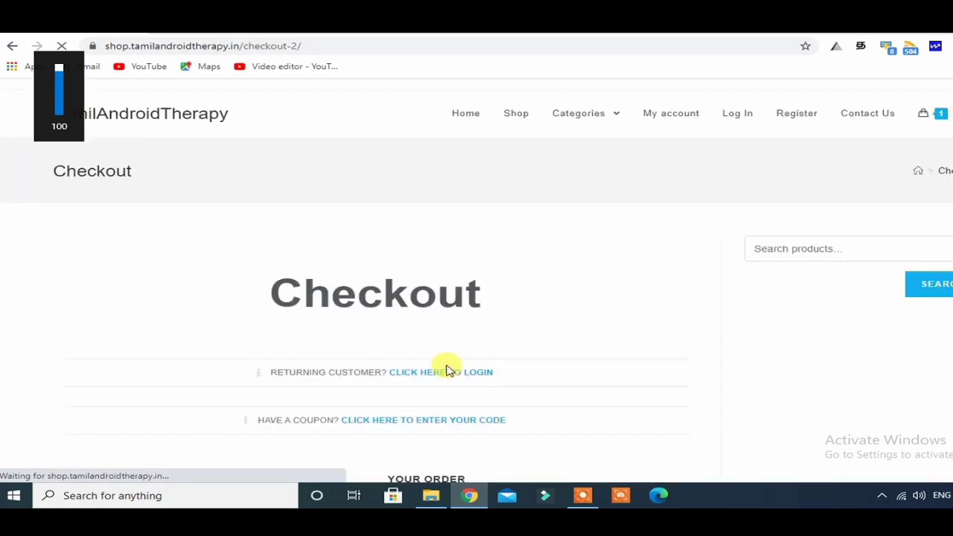
Fill the billing details on the checkout form from a saved address suggestion
scroll(435, 370, down, 3)
scroll(325, 345, up, 1)
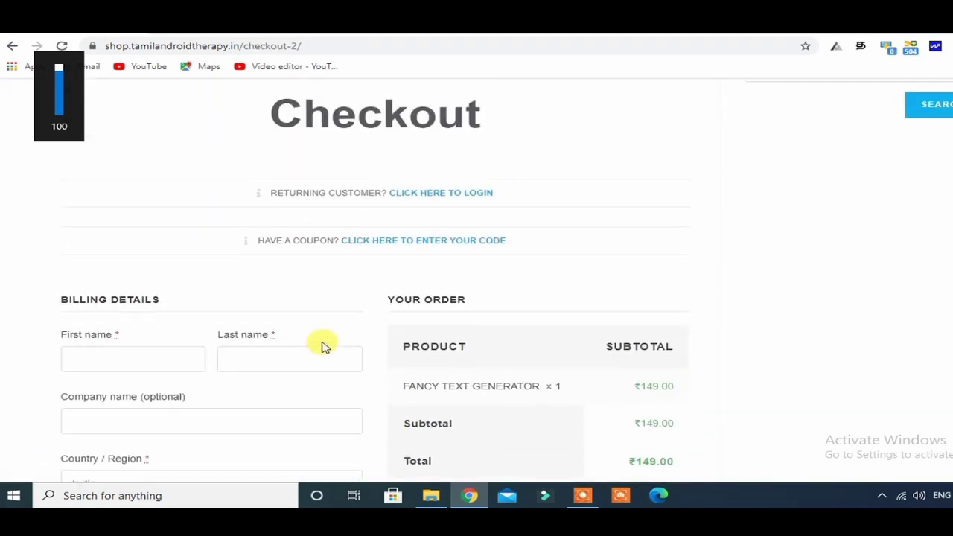
scroll(333, 334, down, 1)
scroll(333, 337, up, 2)
scroll(333, 336, down, 2)
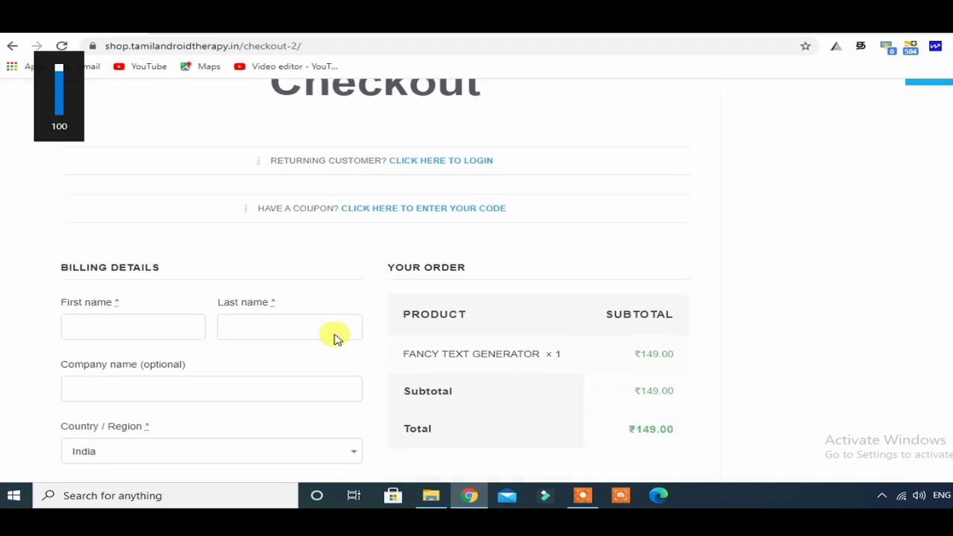
scroll(334, 337, up, 1)
scroll(334, 337, down, 5)
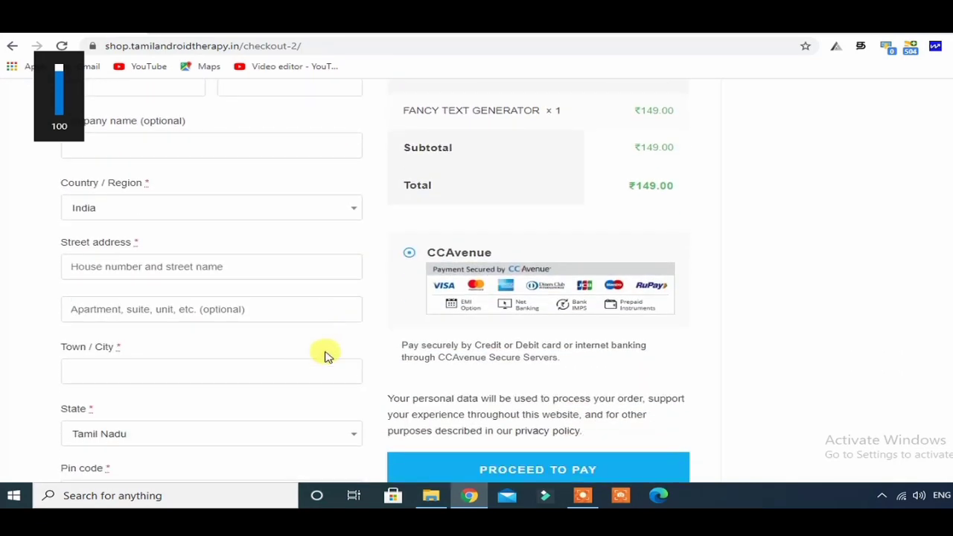
scroll(298, 380, down, 4)
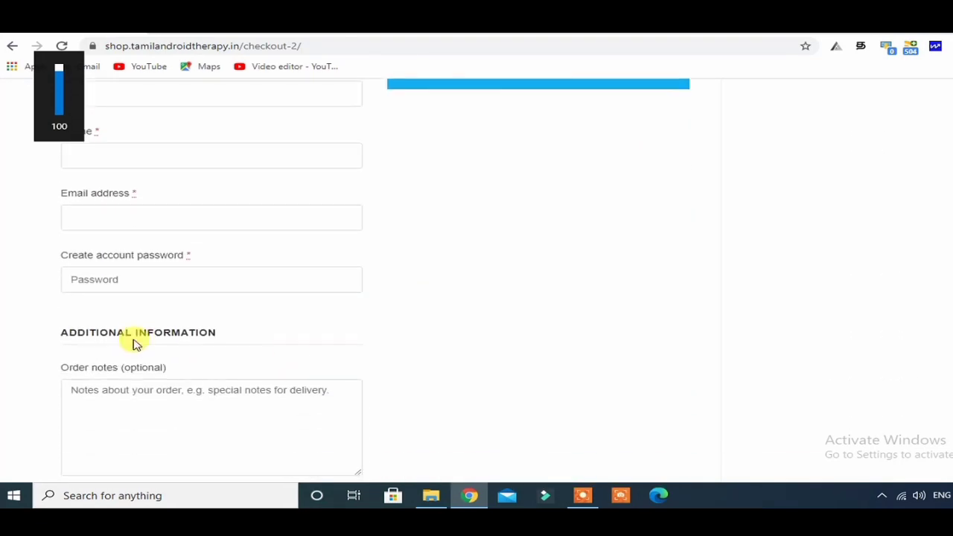
scroll(131, 340, up, 8)
scroll(136, 336, up, 3)
scroll(136, 339, down, 3)
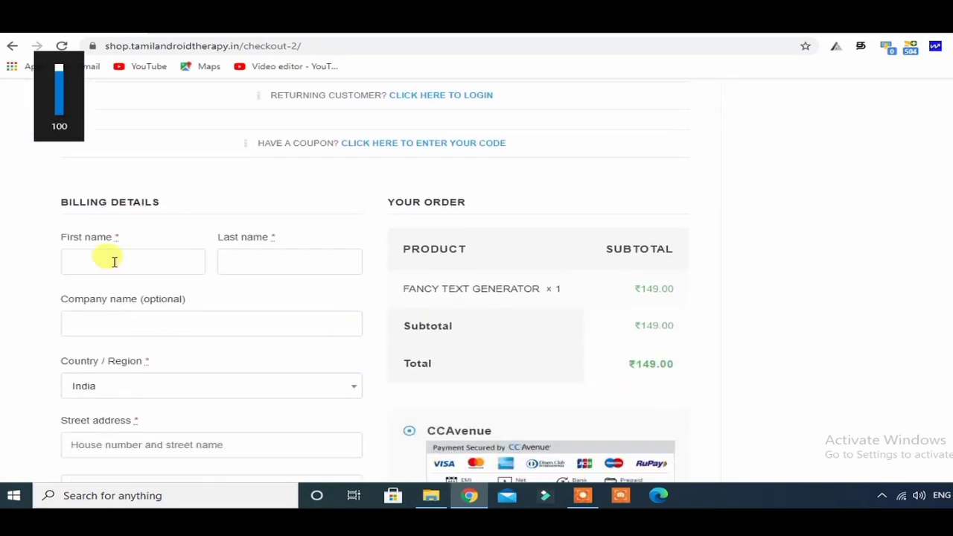
click(119, 260)
click(164, 252)
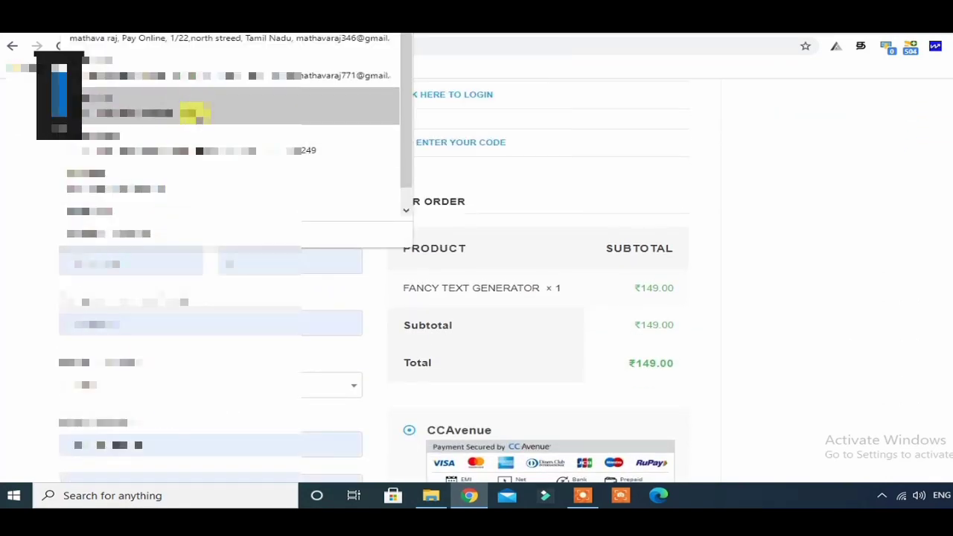
click(195, 111)
Fill the email from a saved suggestion and enter a new account password
scroll(234, 265, down, 4)
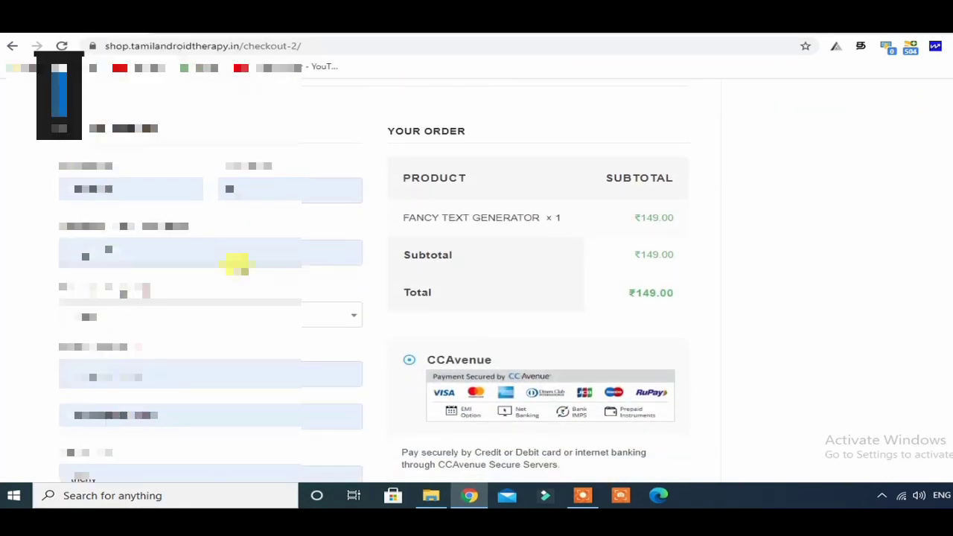
scroll(236, 264, down, 2)
scroll(225, 293, down, 2)
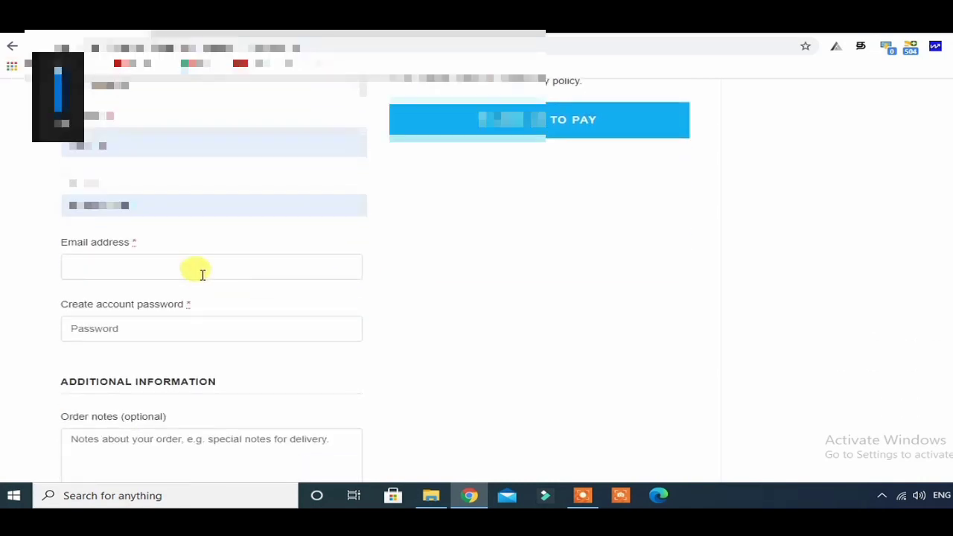
click(202, 269)
click(201, 298)
click(186, 336)
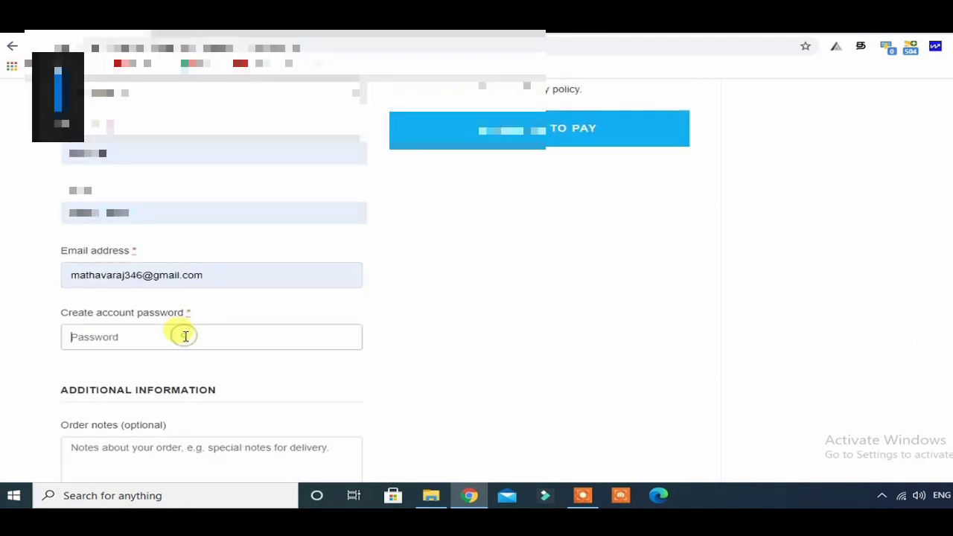
text(aaaa)
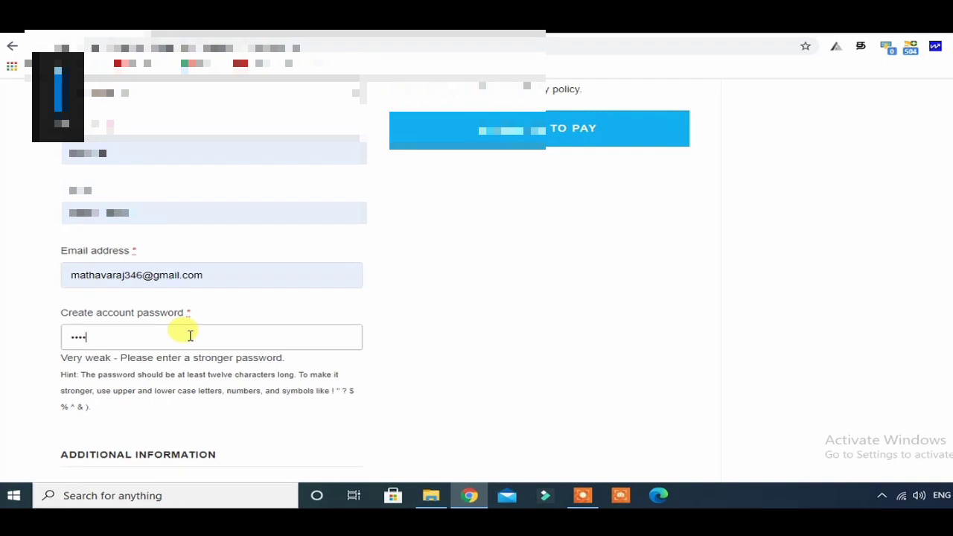
text(aaaaa)
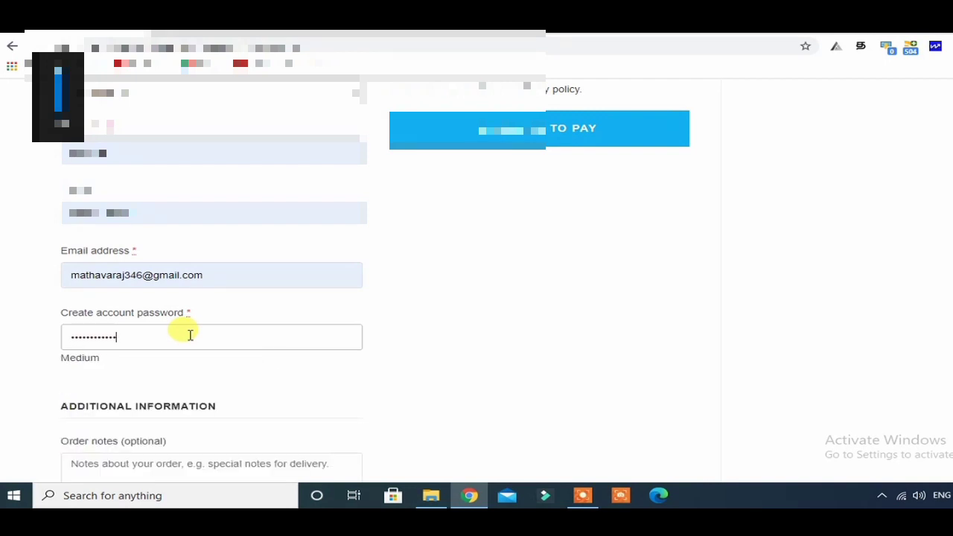
Submit the order with Proceed to Pay to reach the INR 149.00 payment page
scroll(255, 335, down, 4)
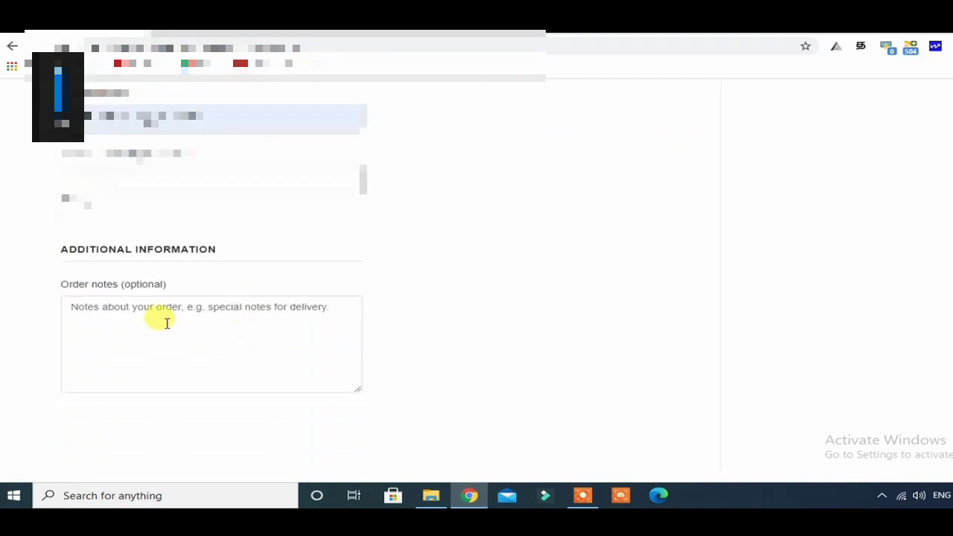
scroll(166, 349, up, 5)
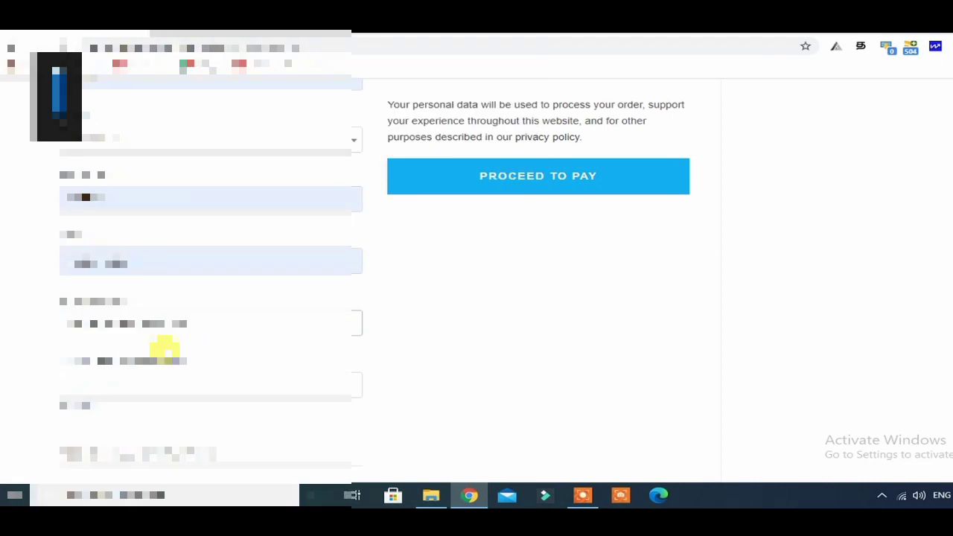
scroll(342, 290, up, 1)
click(504, 242)
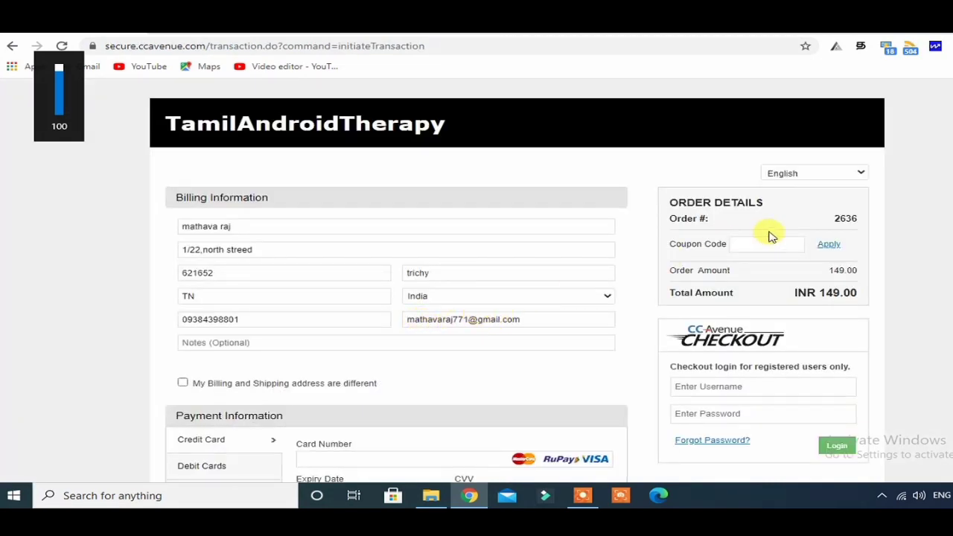
Browse the Debit Card, Net Banking, Paytm and Wallet payment options, including the wallet list
scroll(465, 353, down, 4)
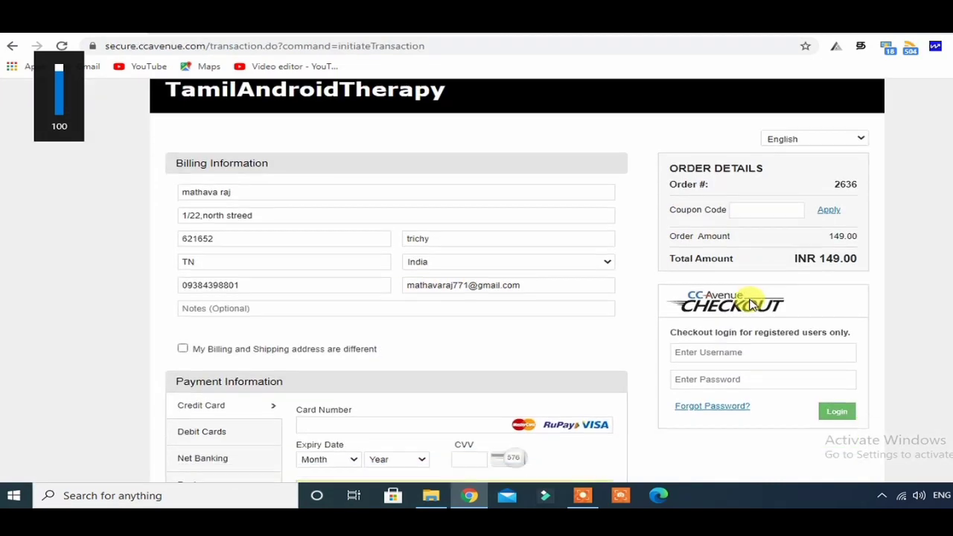
scroll(466, 354, up, 4)
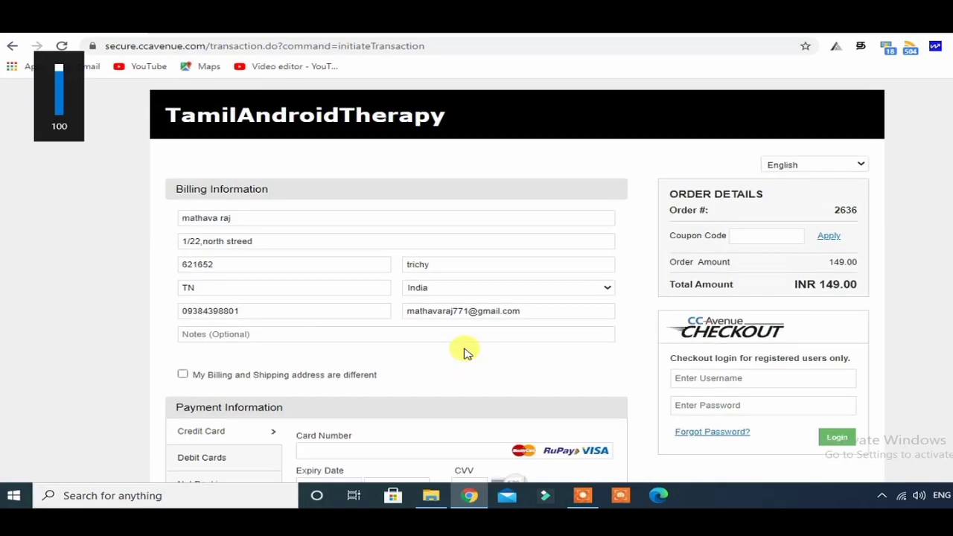
scroll(389, 308, down, 4)
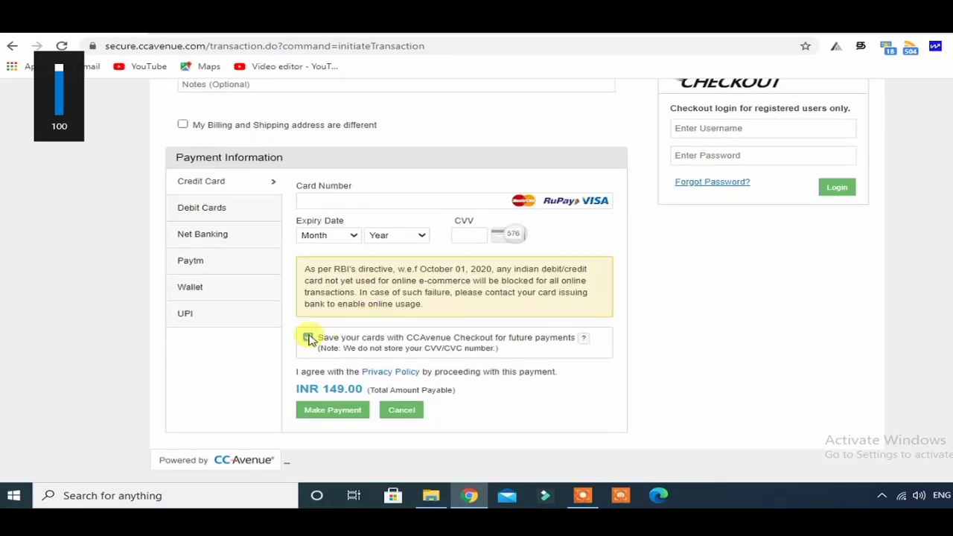
click(234, 210)
click(237, 234)
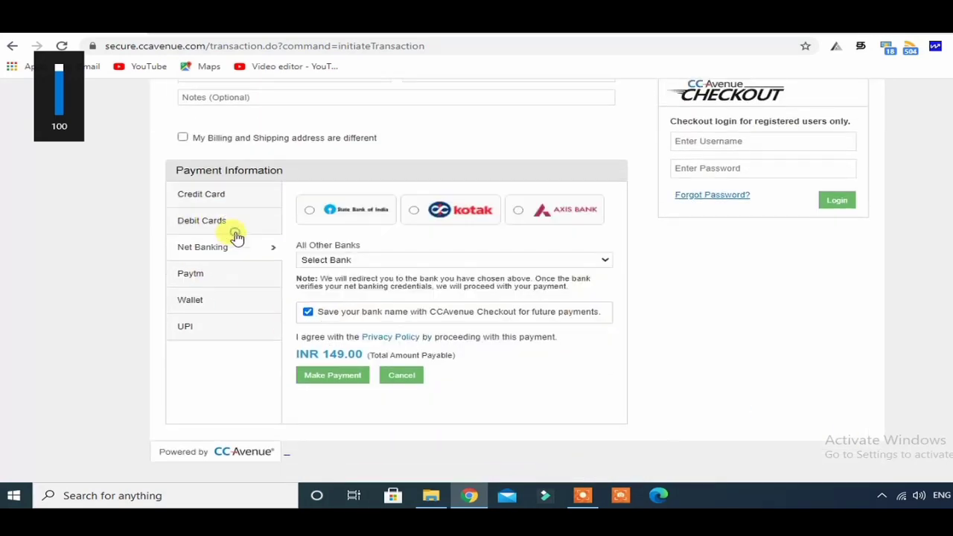
click(243, 279)
click(243, 301)
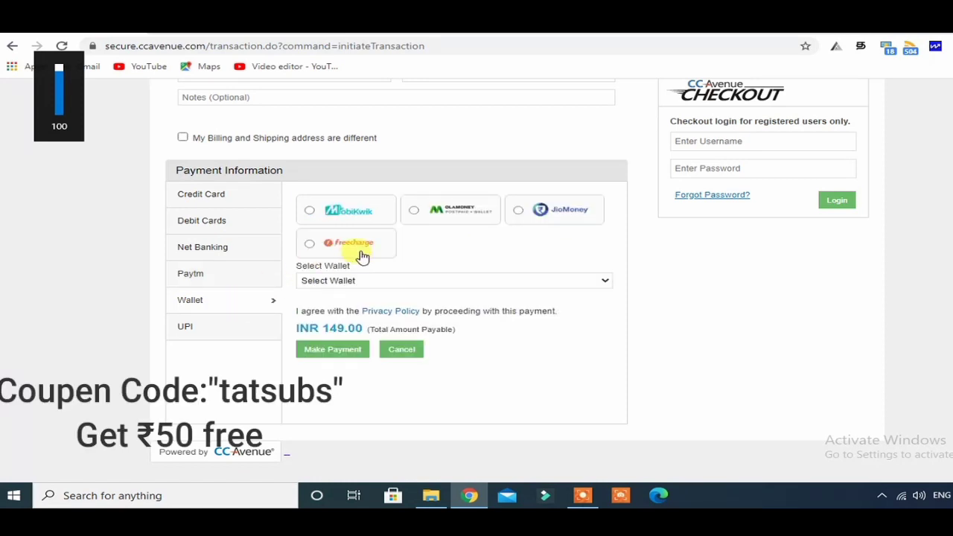
click(372, 280)
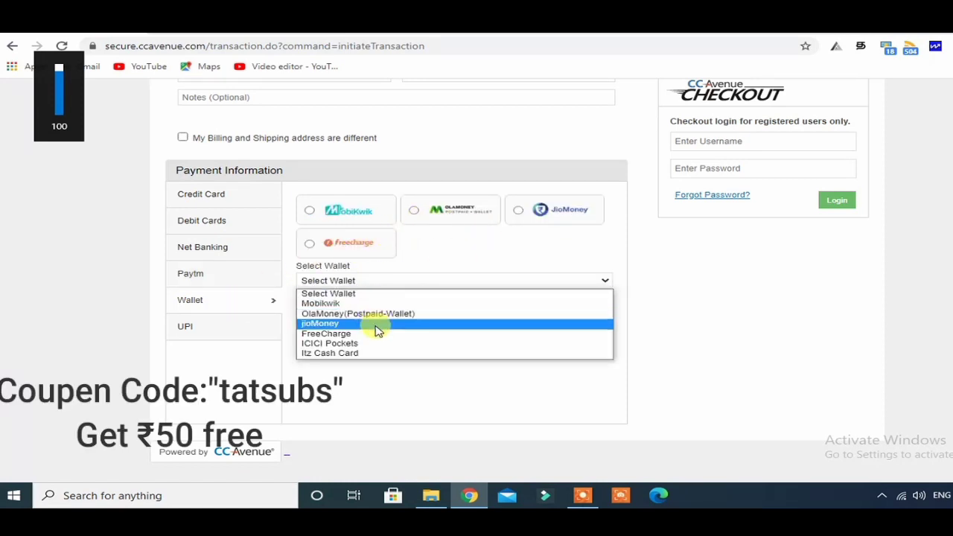
Choose UPI, focus the UPI ID field, then leave payment for the shop account Dashboard
click(191, 332)
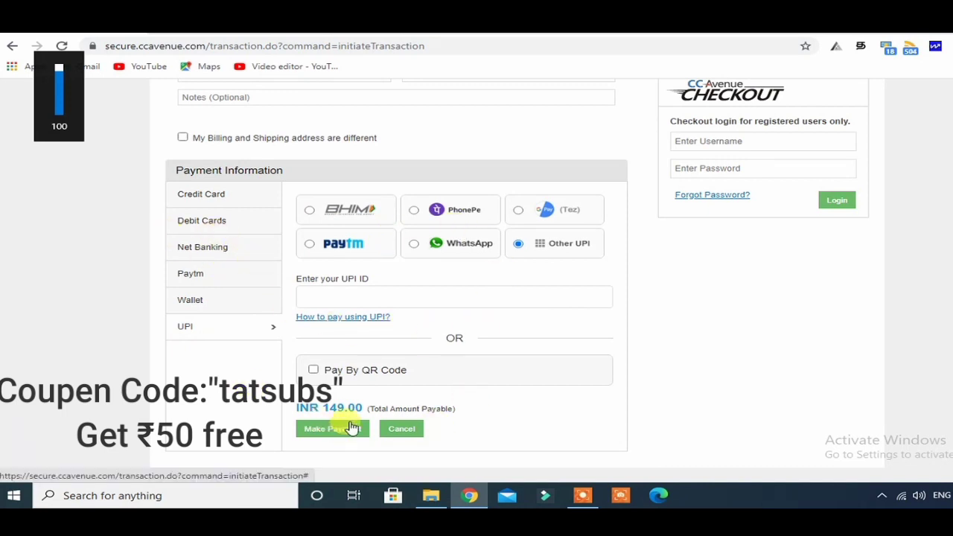
scroll(489, 361, up, 3)
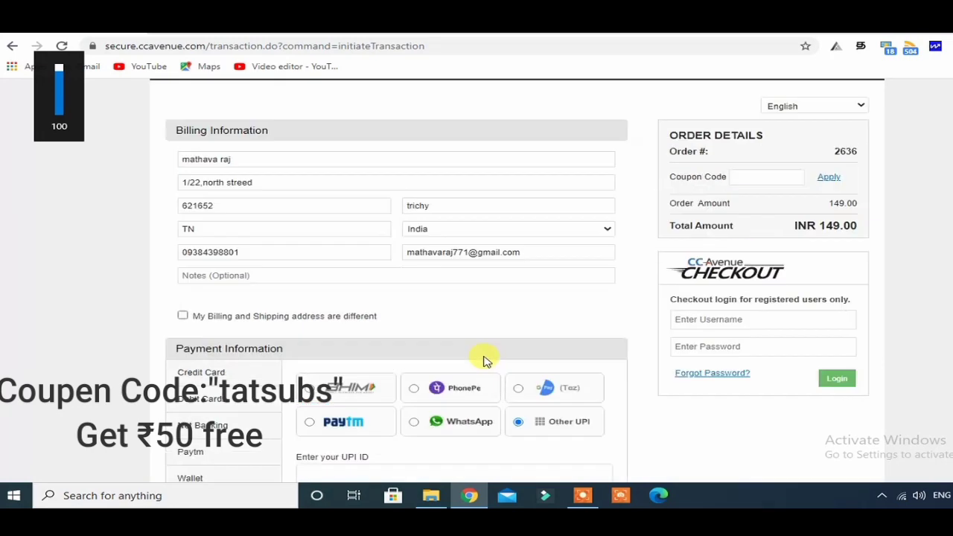
scroll(476, 357, down, 3)
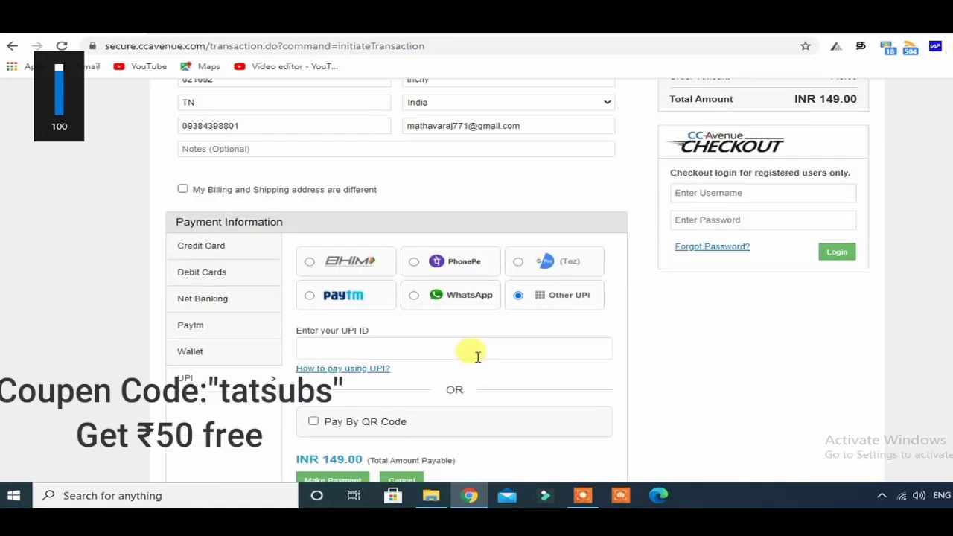
scroll(476, 358, up, 3)
scroll(498, 376, down, 3)
click(335, 343)
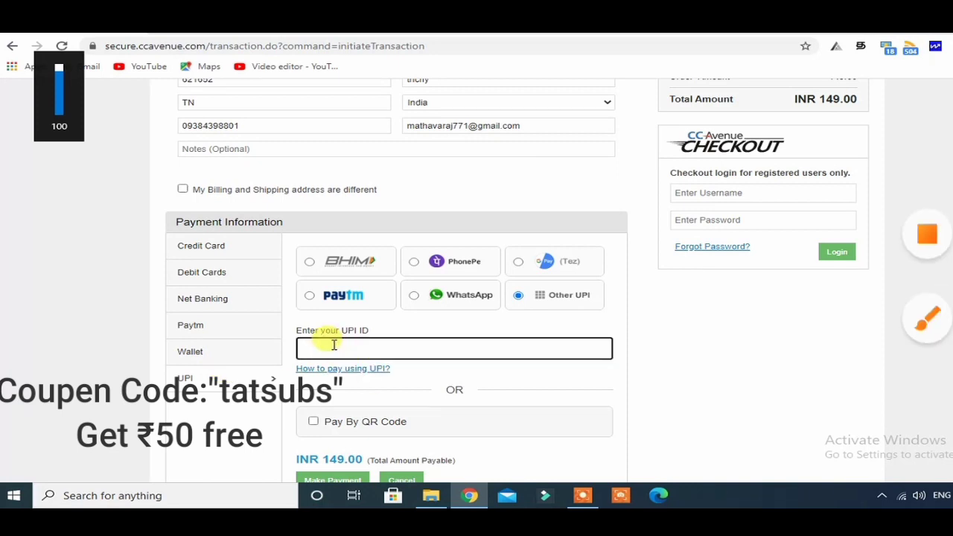
click(343, 294)
click(583, 495)
click(554, 474)
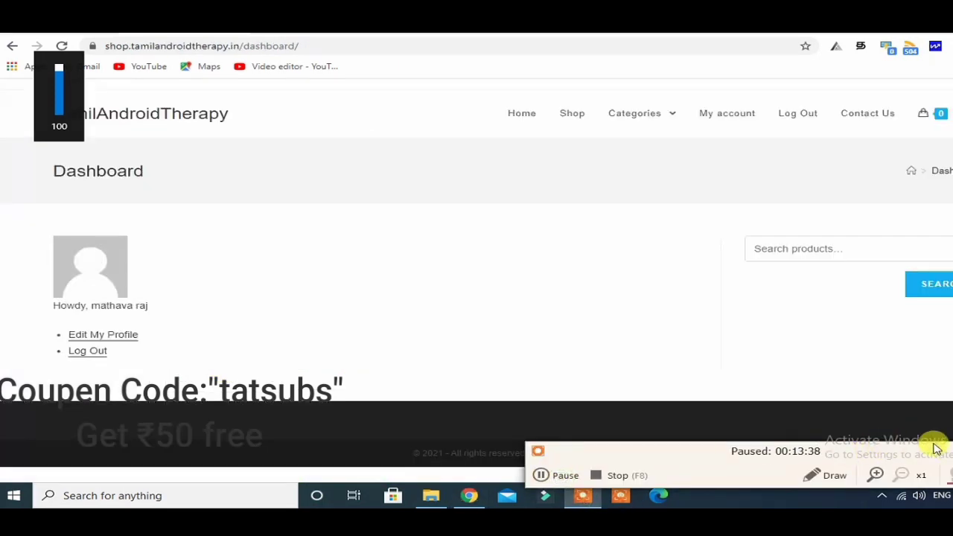
From My account, open the purchased Fancy Text Generator file via its VIEW link in Google Drive
click(726, 125)
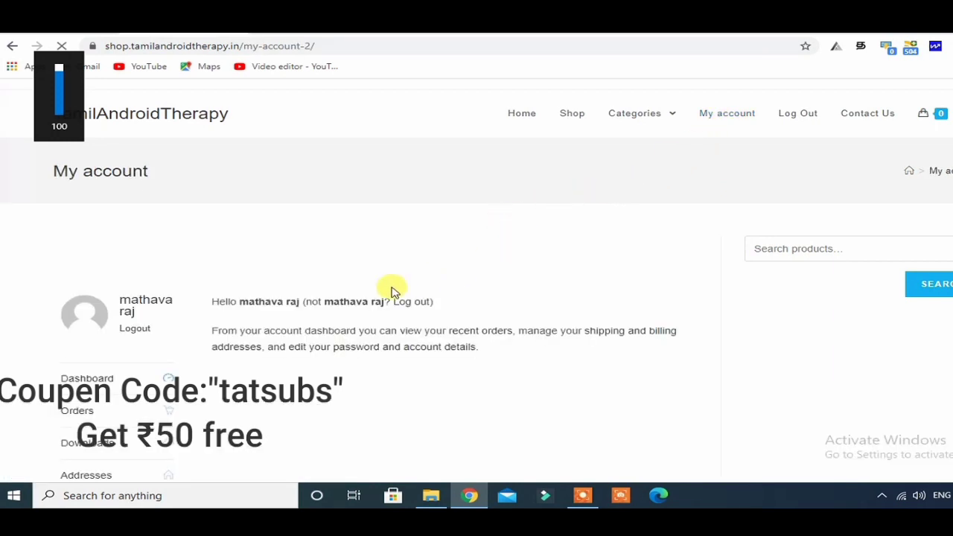
click(101, 408)
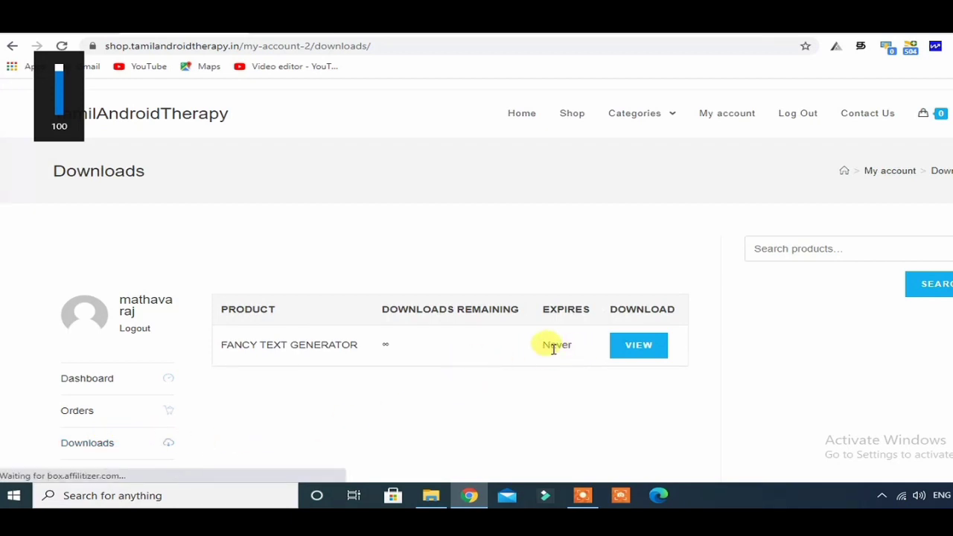
click(637, 348)
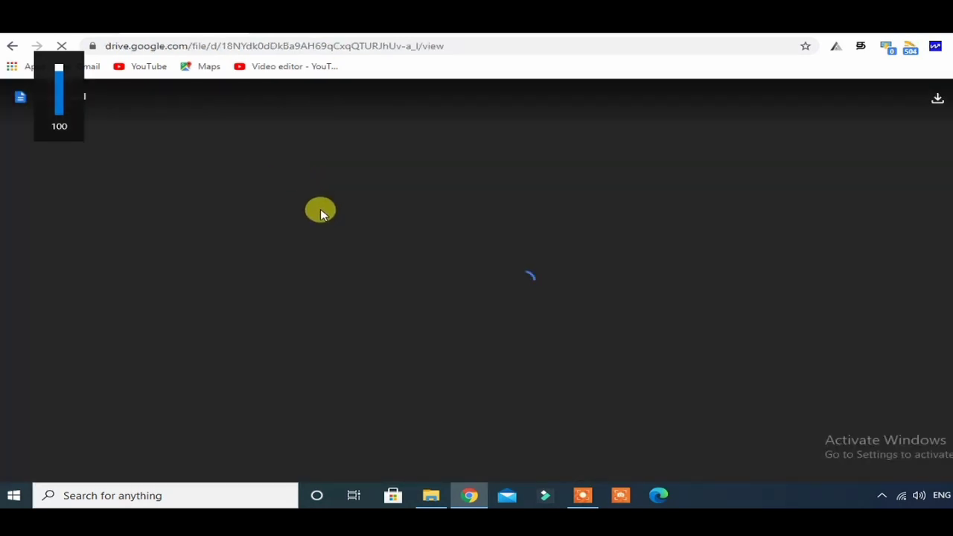
Load the Fancy Font Generator HTML file in the Drive viewer and scroll through its source code
click(935, 99)
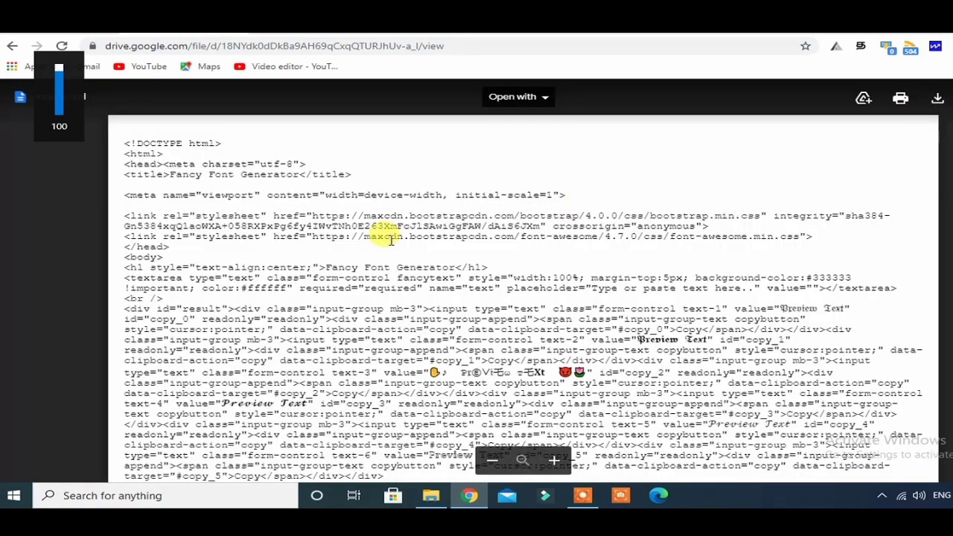
scroll(390, 239, down, 3)
scroll(382, 230, up, 2)
scroll(390, 240, down, 2)
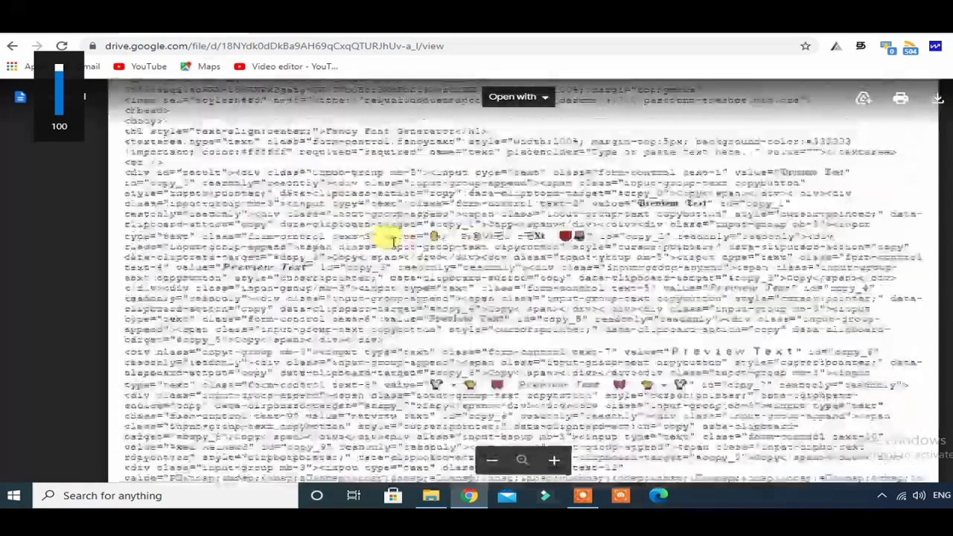
scroll(392, 239, up, 2)
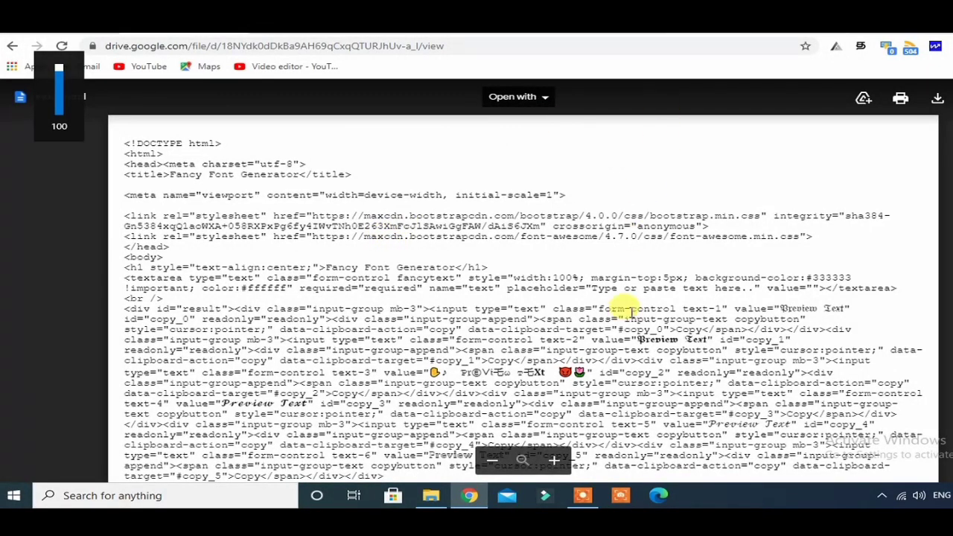
scroll(392, 242, down, 3)
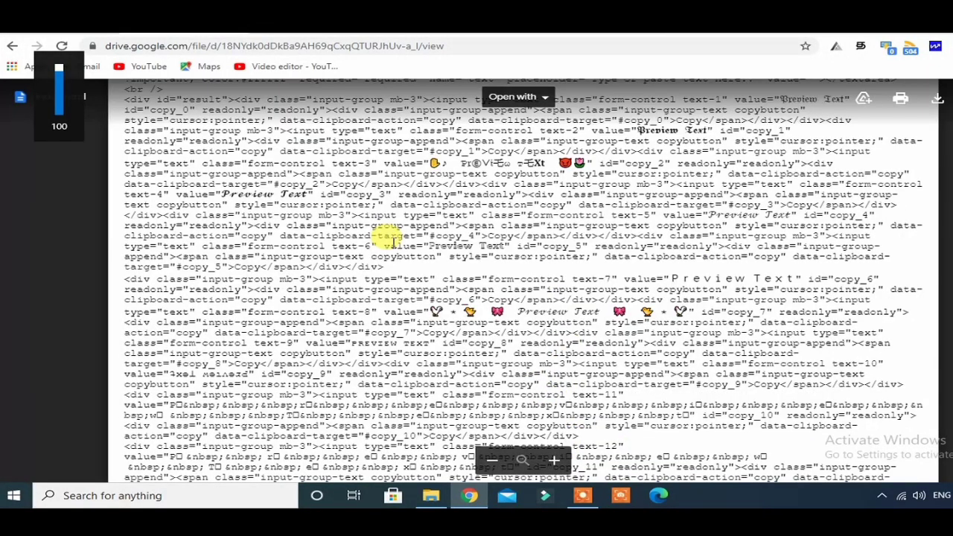